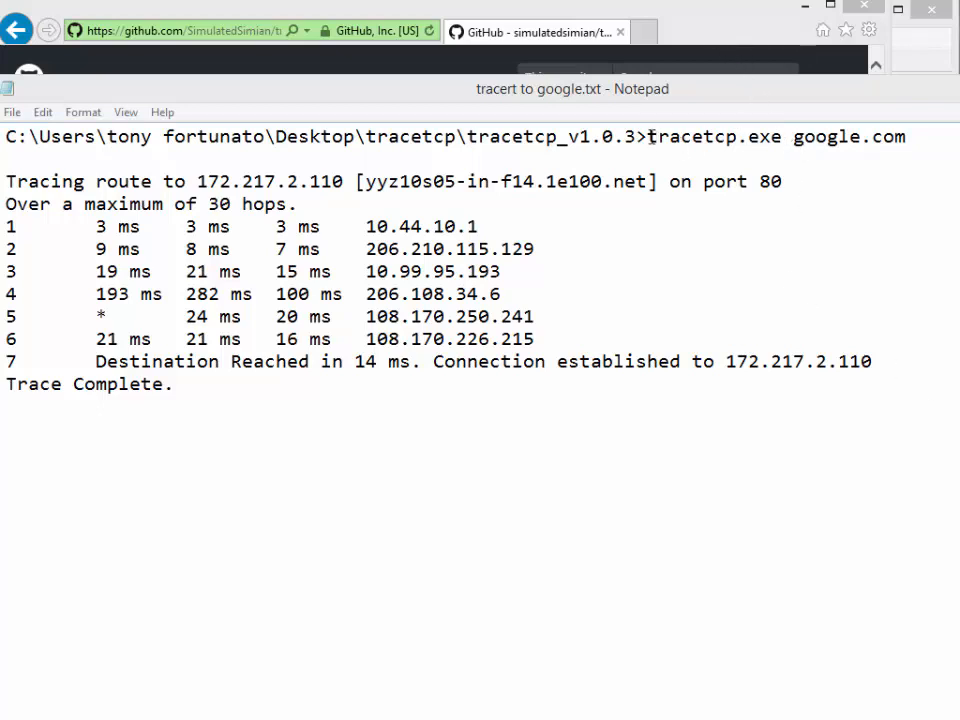
Step: Review the tracetcp.exe command in the saved trace text and the tracetcp repository page on GitHub
left_click_drag(647, 137, 782, 141)
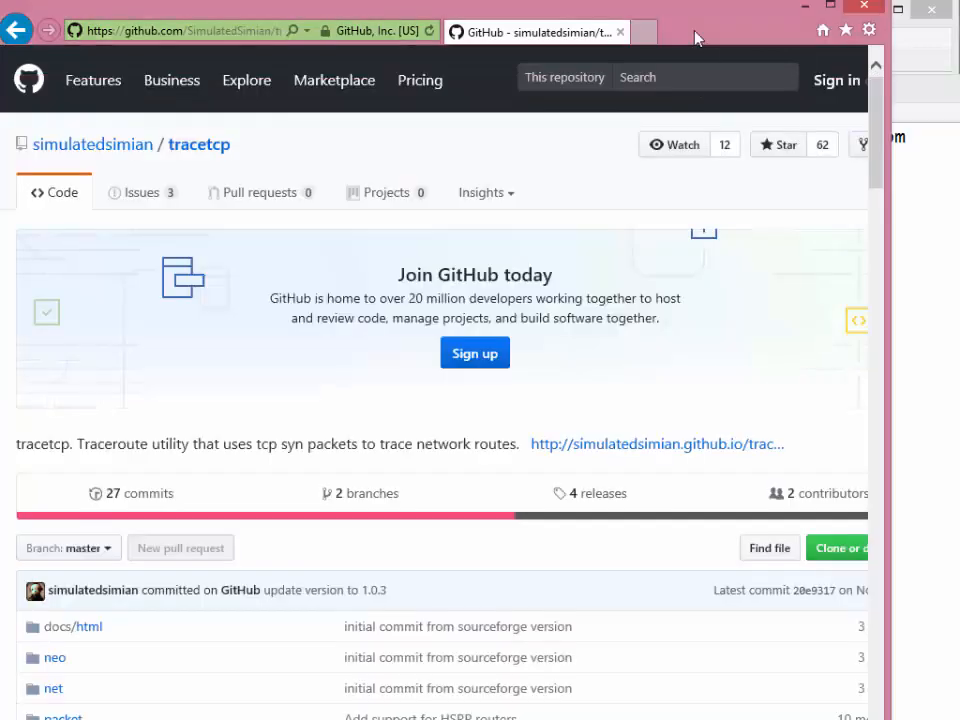
left_click(695, 32)
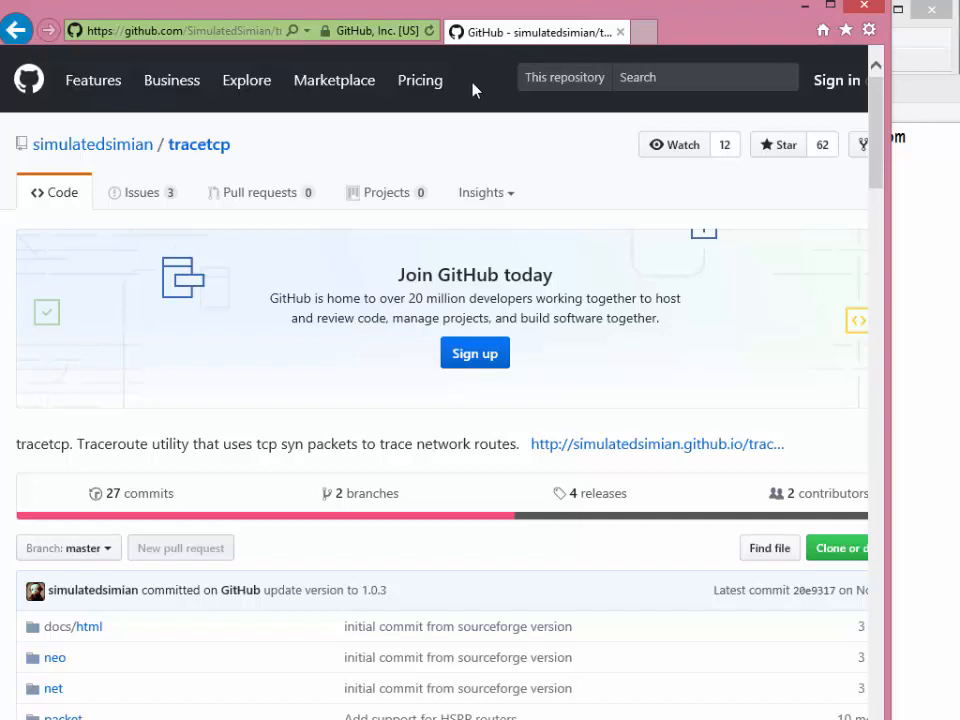
Step: Switch to the tracetcp google.com.pcapng capture in Wireshark and apply the display filter icmp
key("alt+Tab")
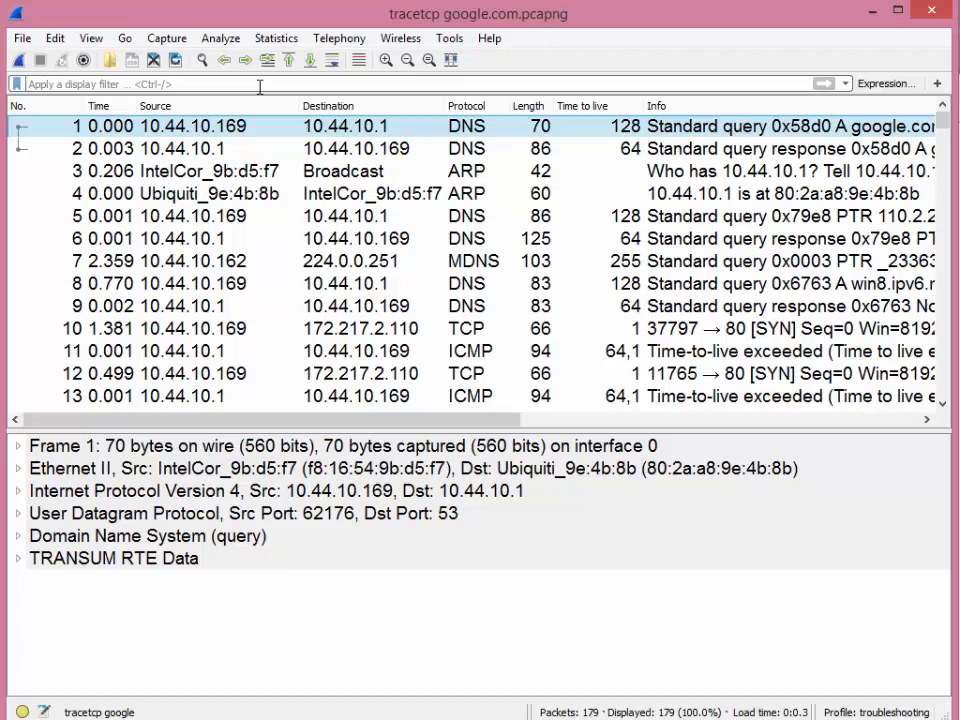
left_click(600, 352)
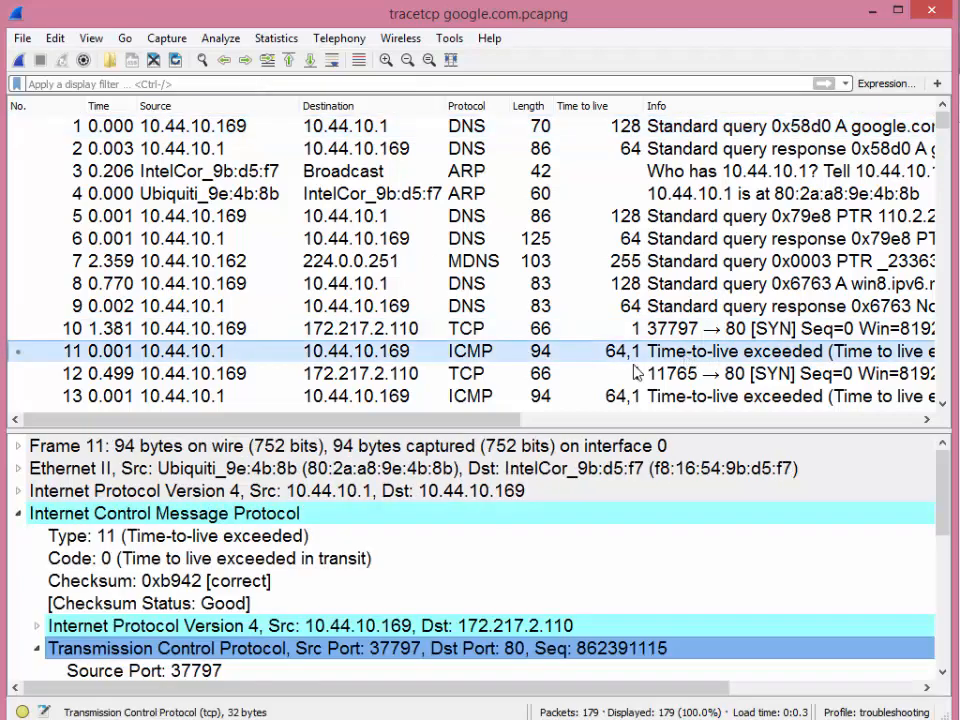
left_click(397, 85)
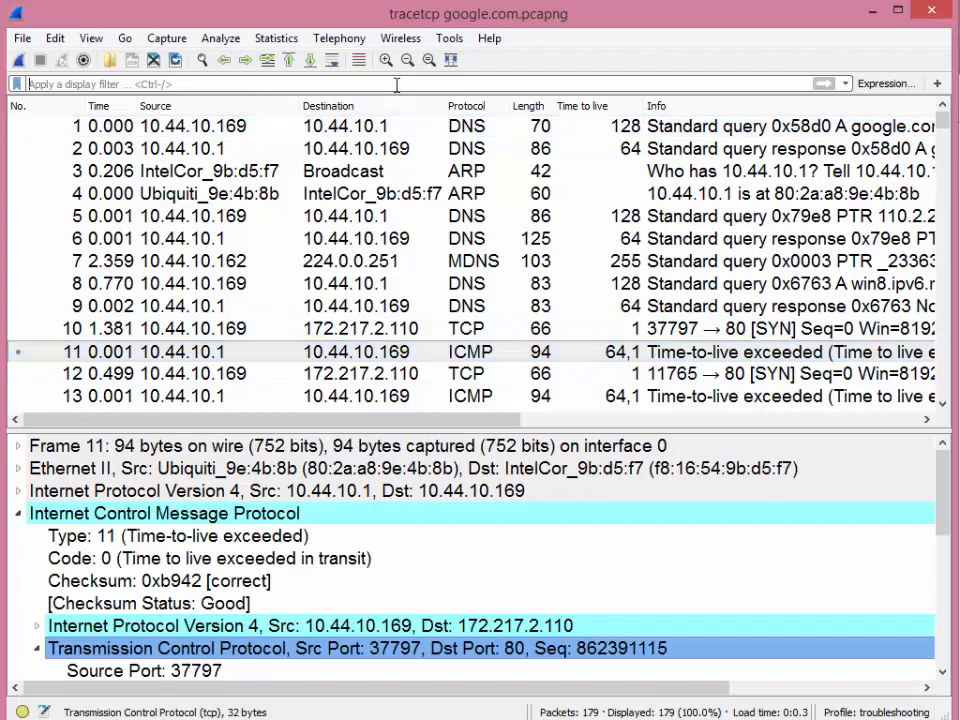
type("icmp")
key("Return")
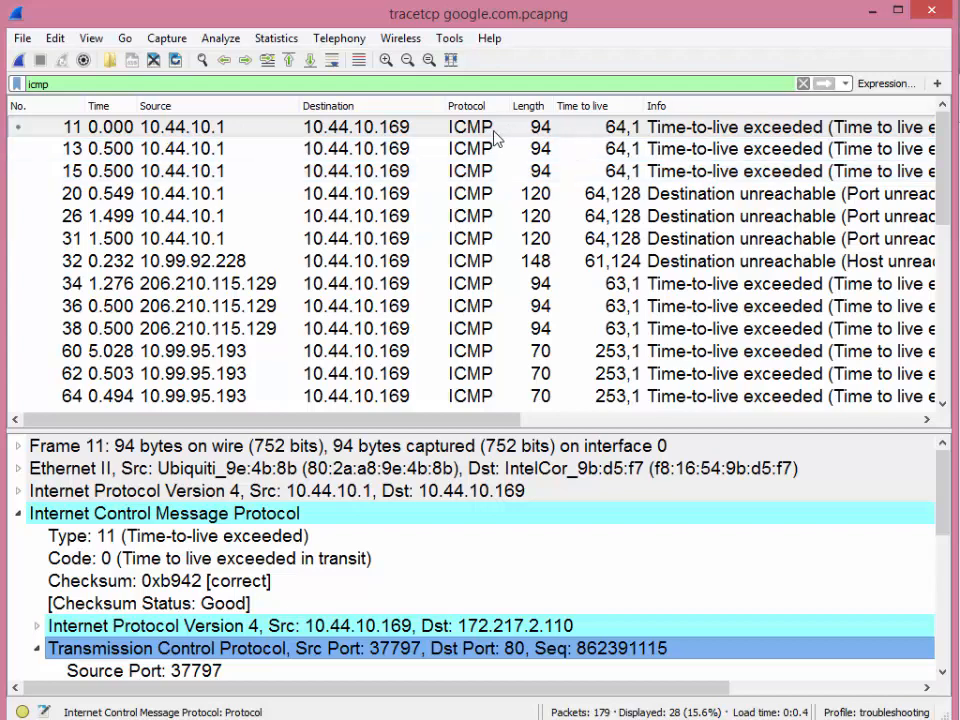
Step: Enlarge the packet details and examine packet 11's Internet Control Message Protocol section alongside the saved trace text
left_click_drag(456, 428, 456, 315)
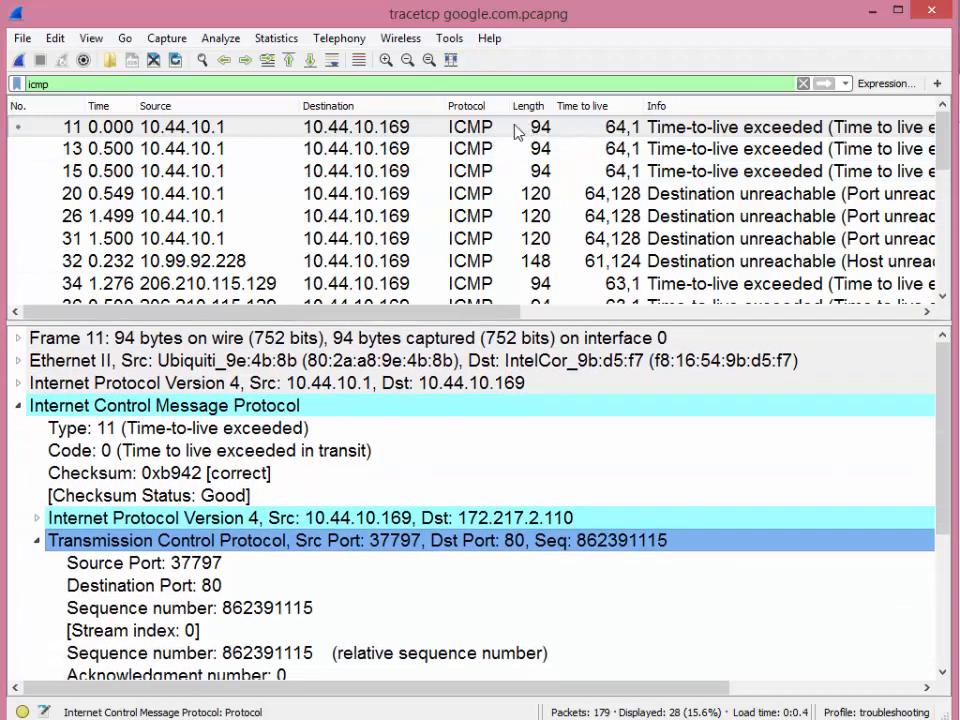
left_click(448, 131)
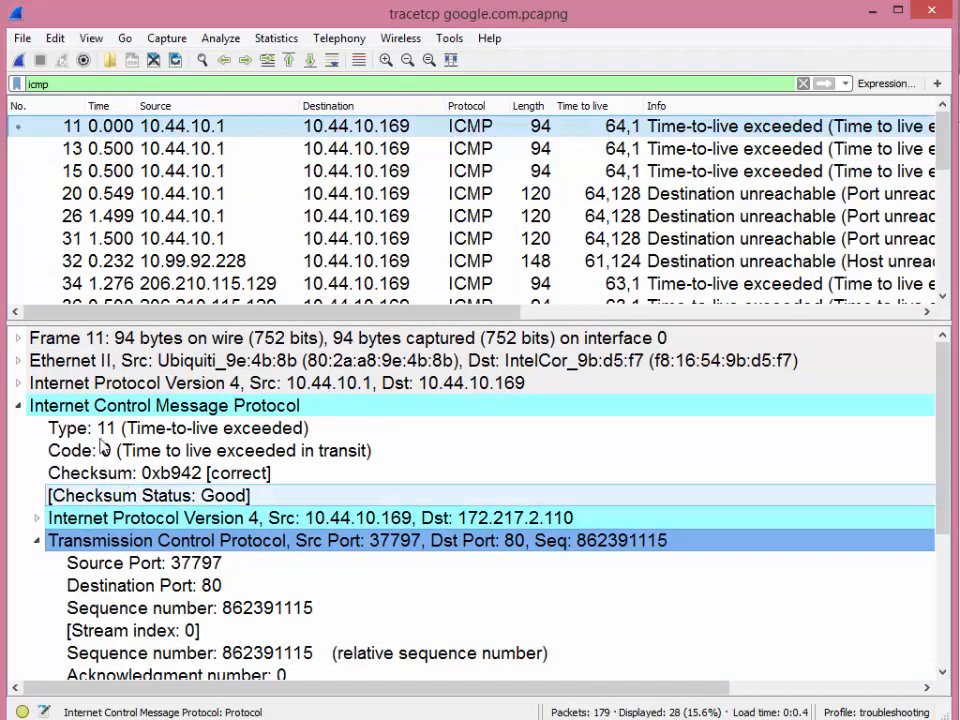
left_click(101, 406)
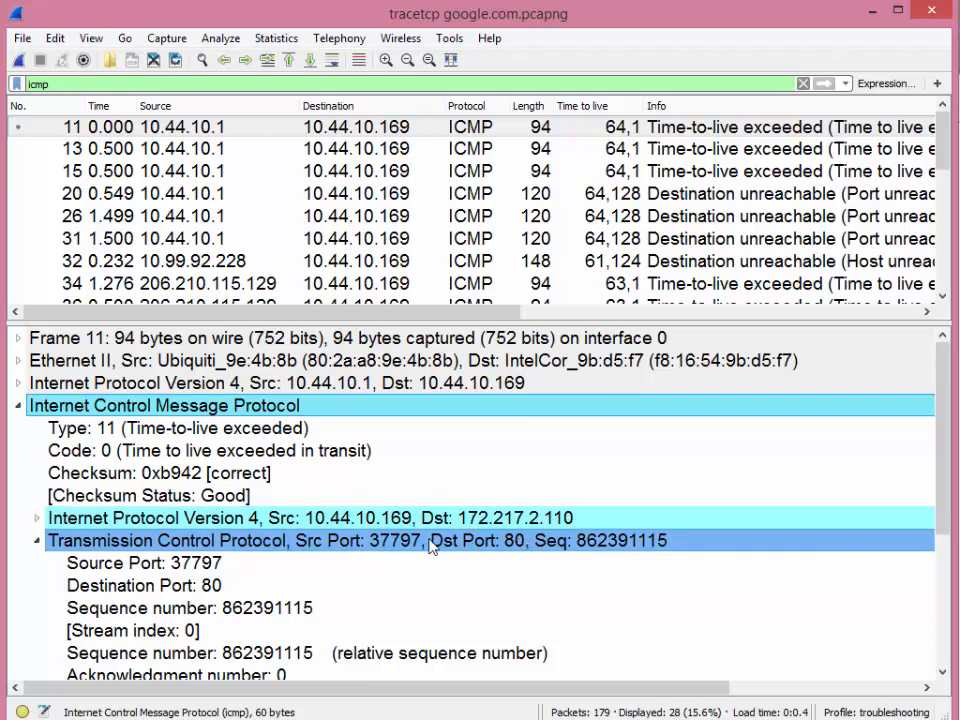
key("alt+Tab")
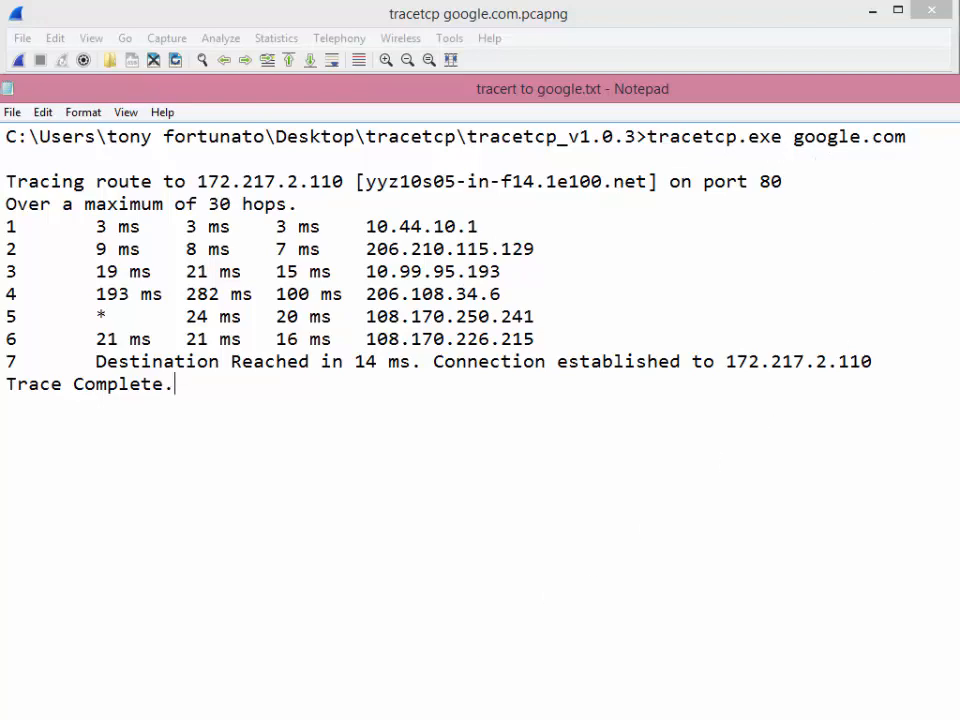
key("alt+Tab")
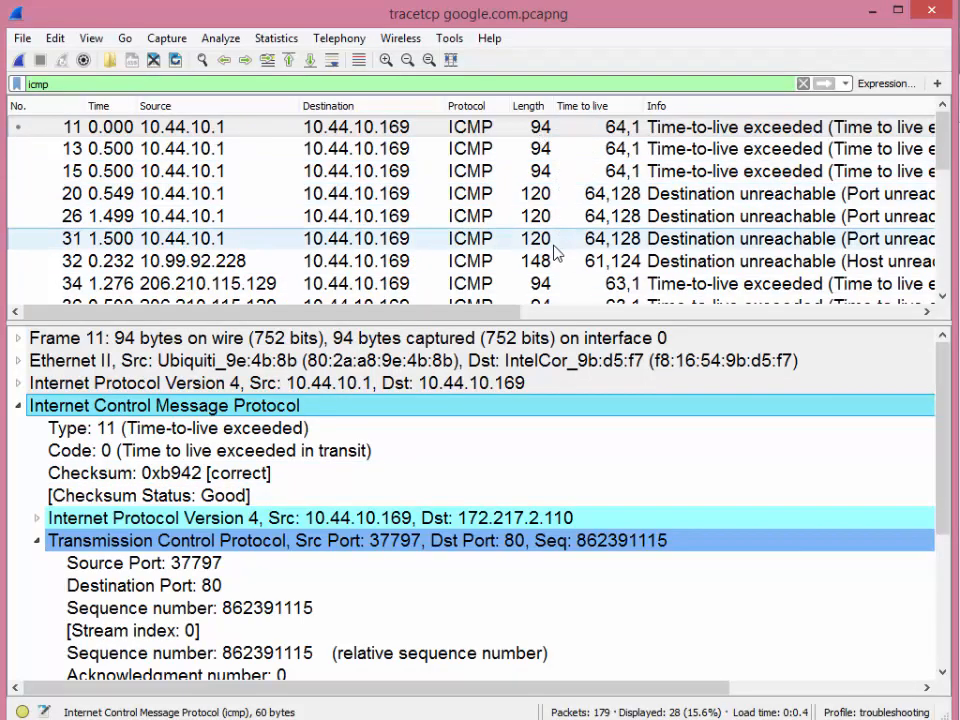
Step: Replace the display filter with tcp.port == 80 and apply it
double_click(73, 84)
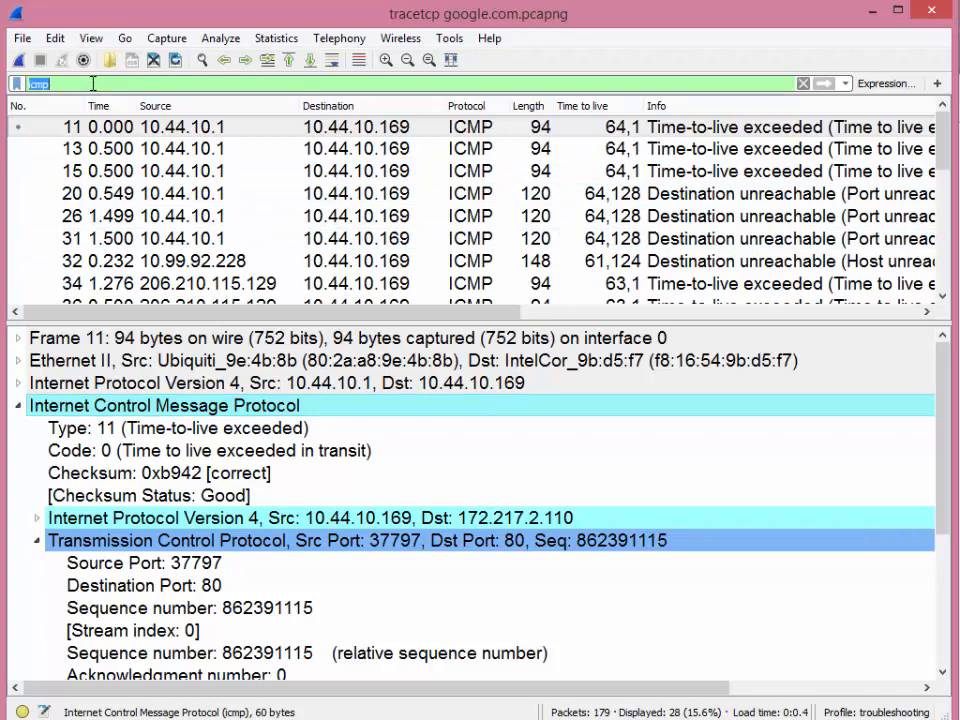
type("tcp")
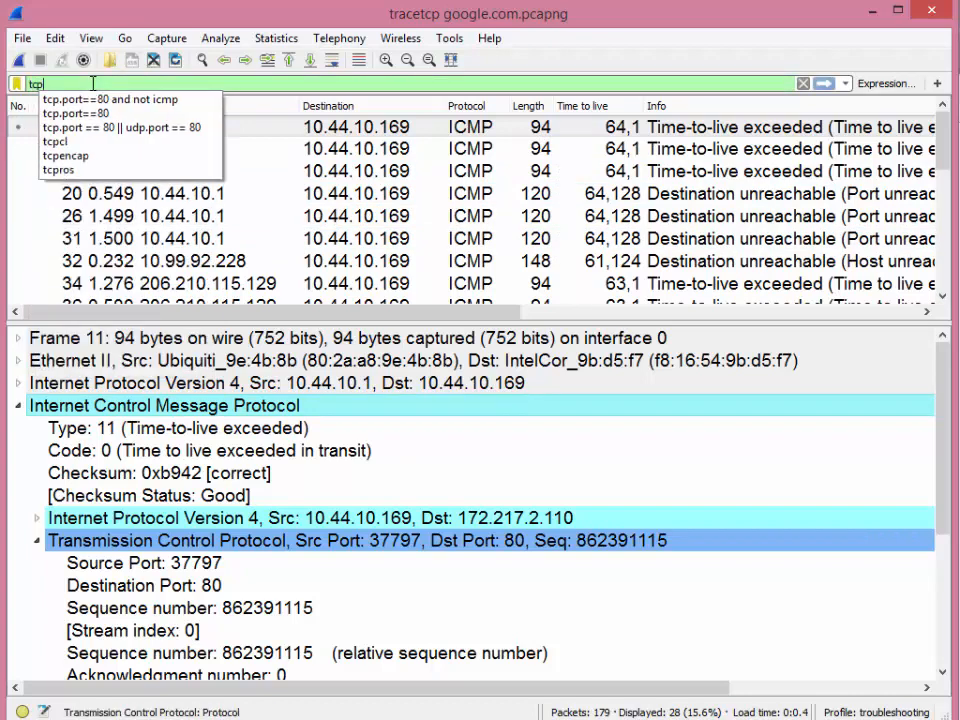
type(".port ==")
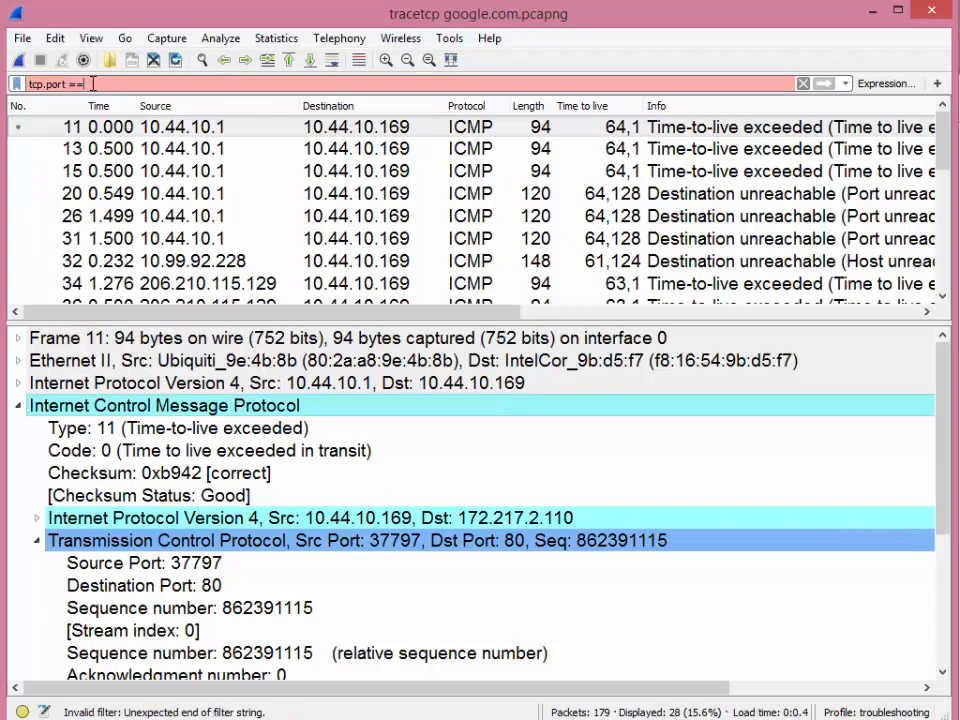
type(" 8")
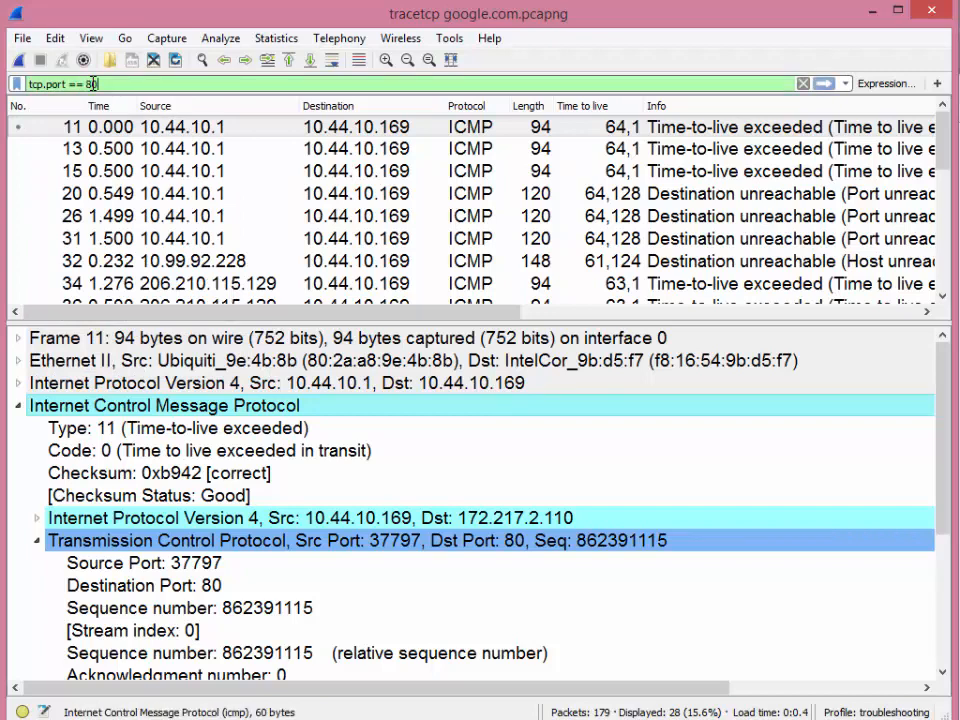
type("0")
key("Return")
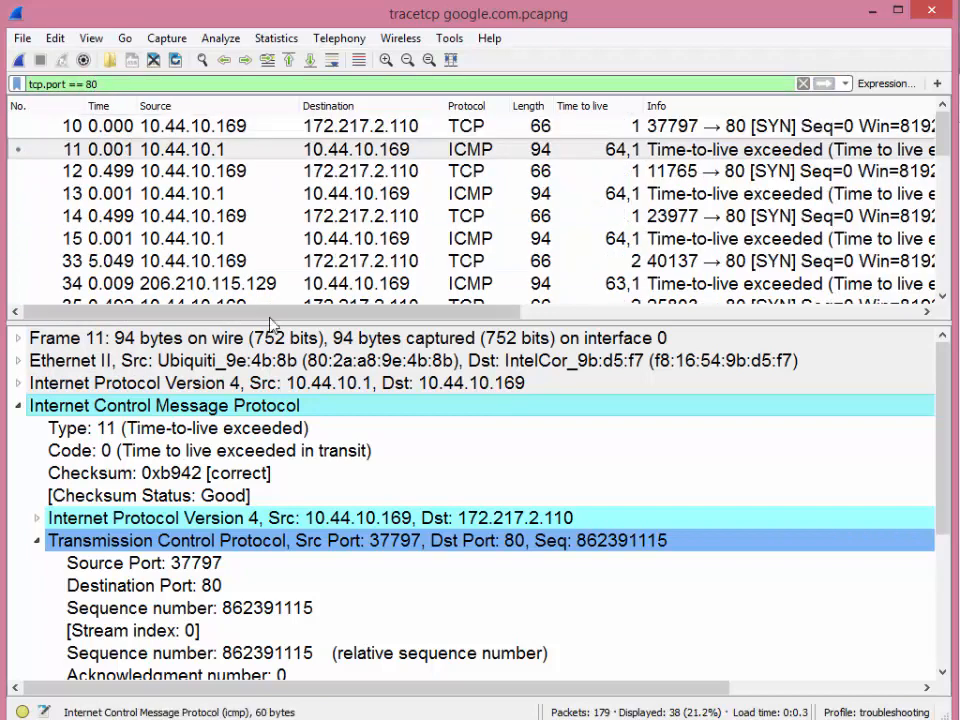
Step: Enlarge the packet list and compare the SYN in packet 10 with the TCP header embedded in packet 11's ICMP reply
left_click_drag(387, 321, 405, 497)
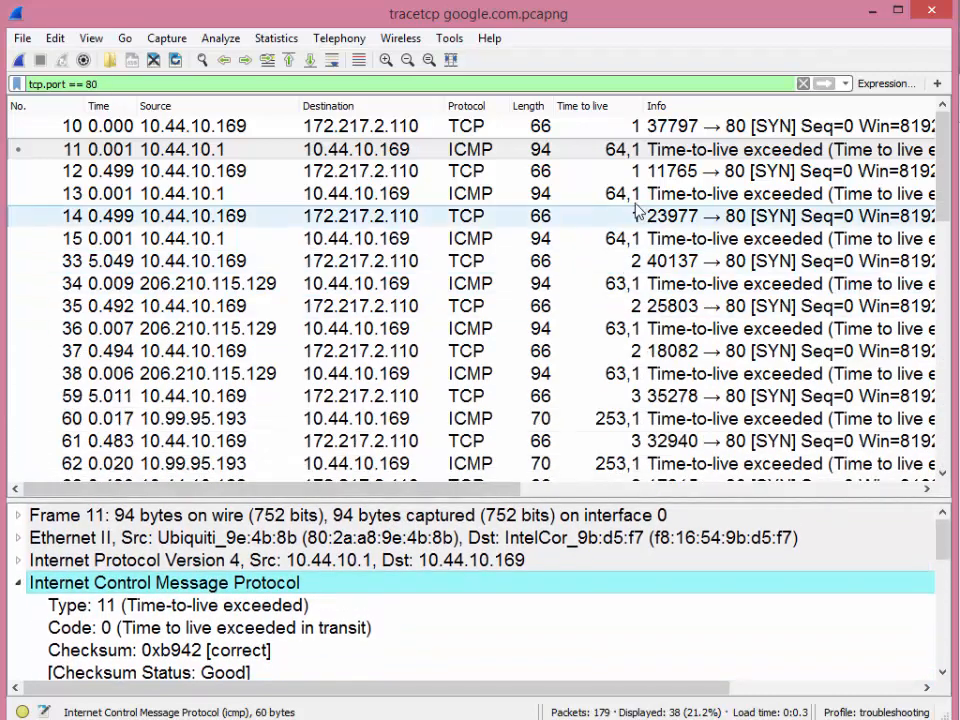
left_click(545, 130)
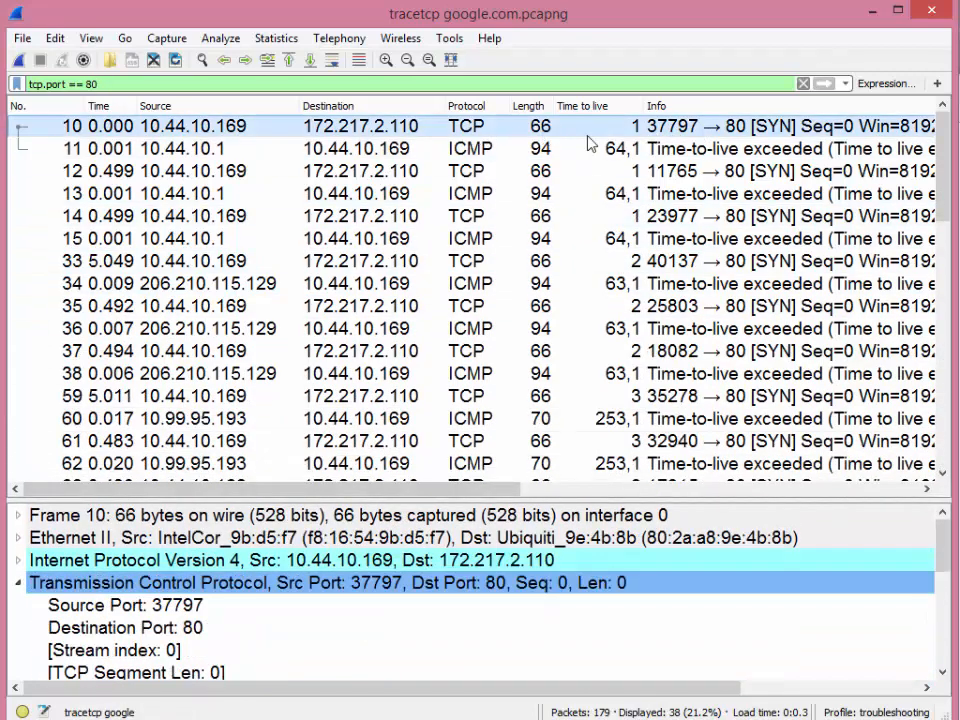
left_click(629, 154)
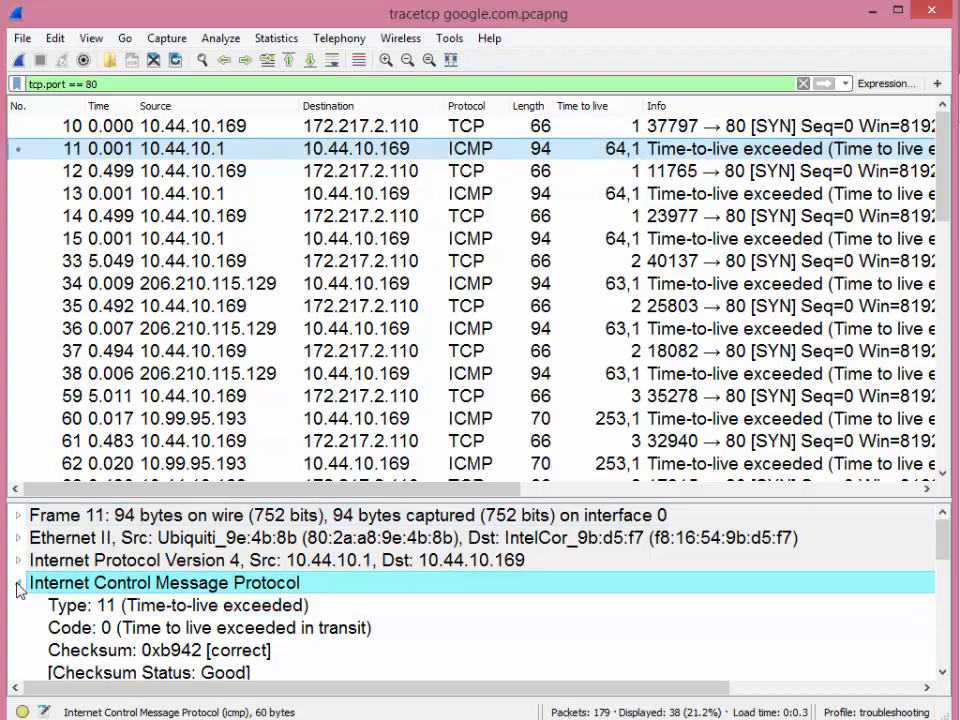
scroll(80, 600, "down", 1)
left_click(141, 645)
scroll(161, 664, "down", 1)
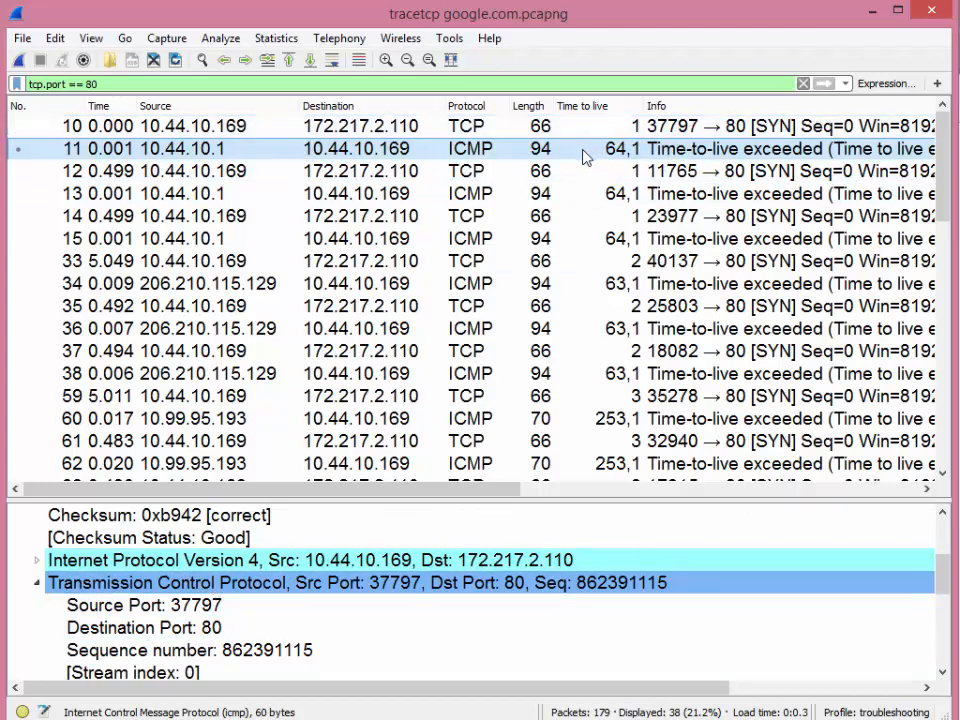
scroll(185, 645, "down", 1)
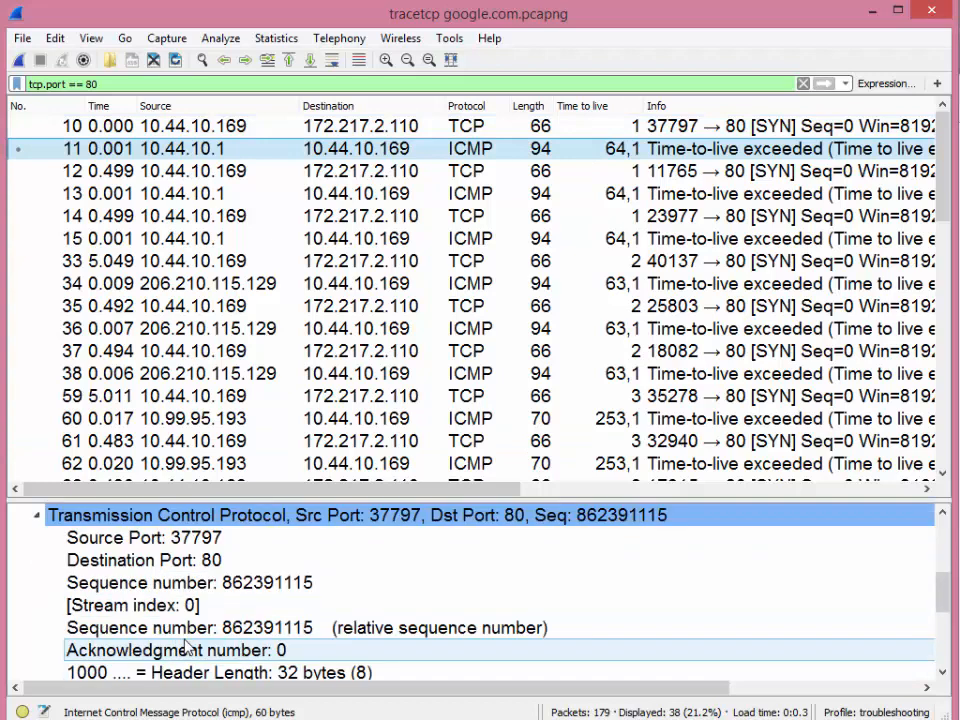
Step: Expand the IPv4 header embedded in packet 11's ICMP message and select its Identification field
scroll(120, 600, "up", 1)
double_click(70, 560)
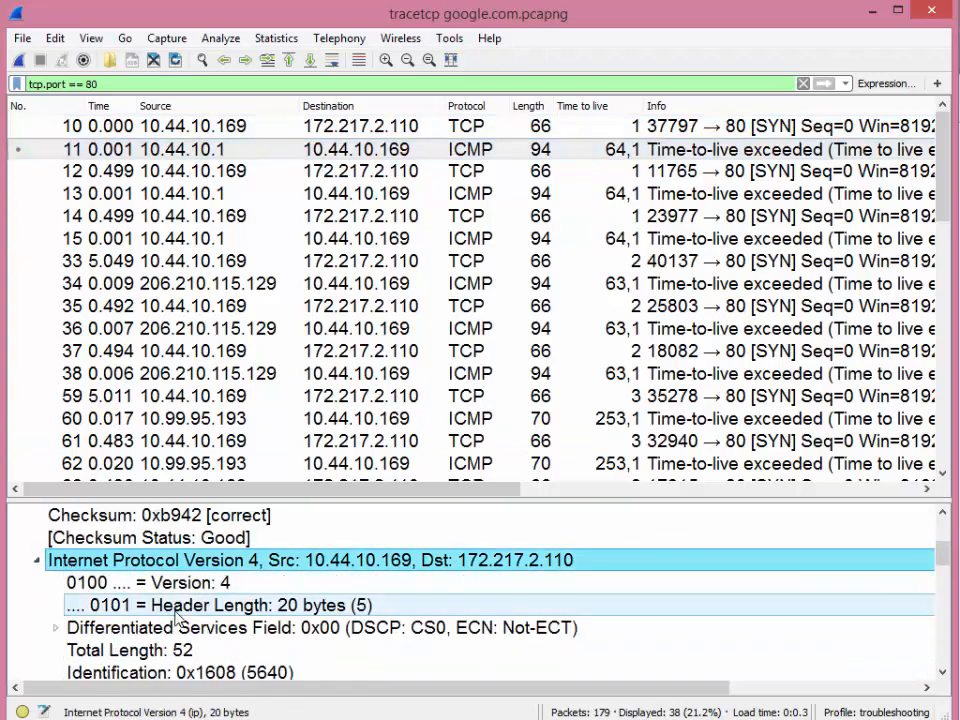
scroll(175, 617, "down", 1)
left_click(165, 607)
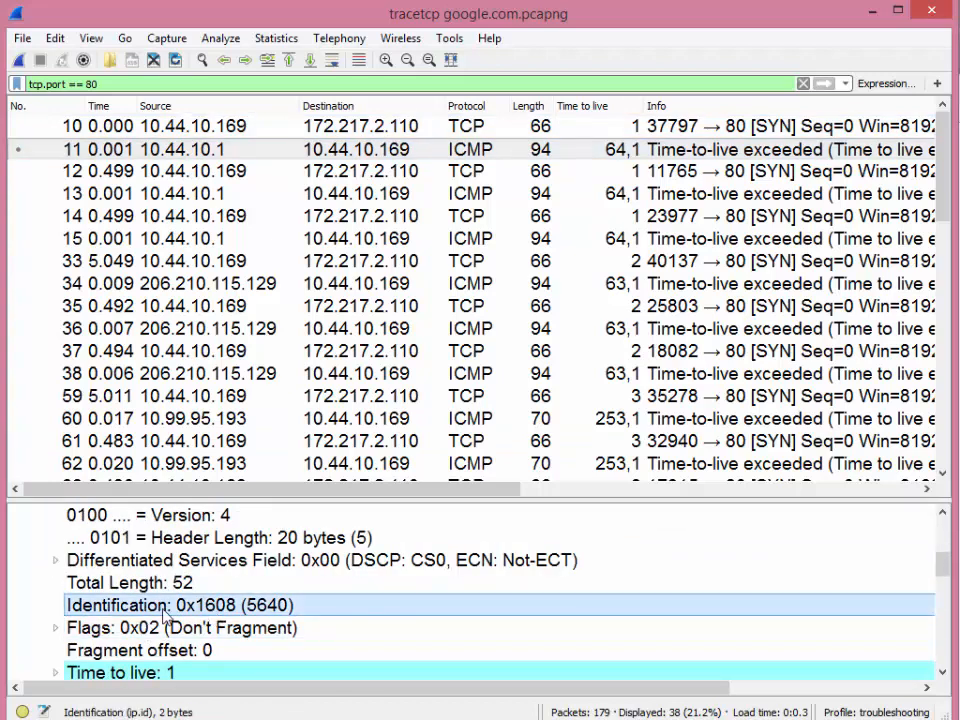
Step: Compare packet 10's IP Identification with the one in the IPv4 header embedded in packet 11's ICMP reply
left_click(557, 136)
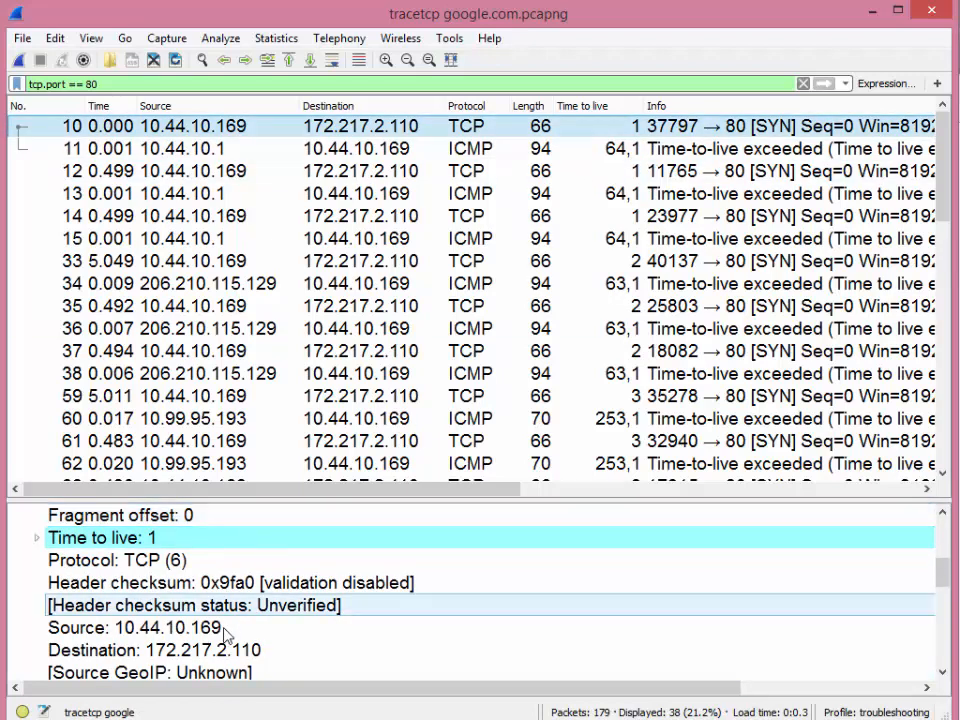
scroll(197, 632, "up", 1)
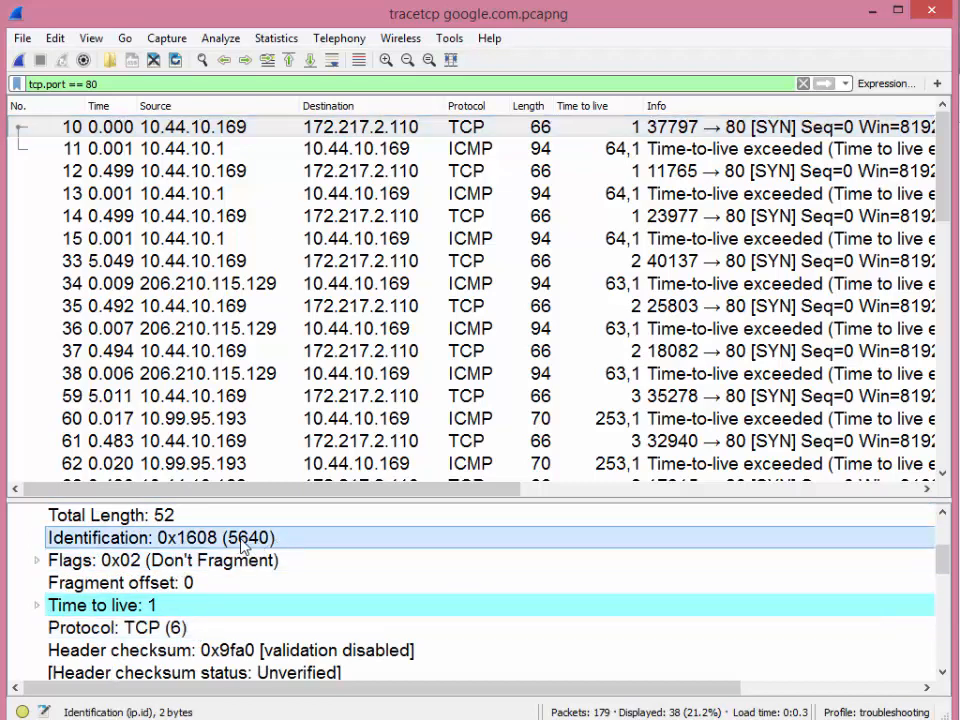
left_click(649, 150)
scroll(268, 650, "down", 4)
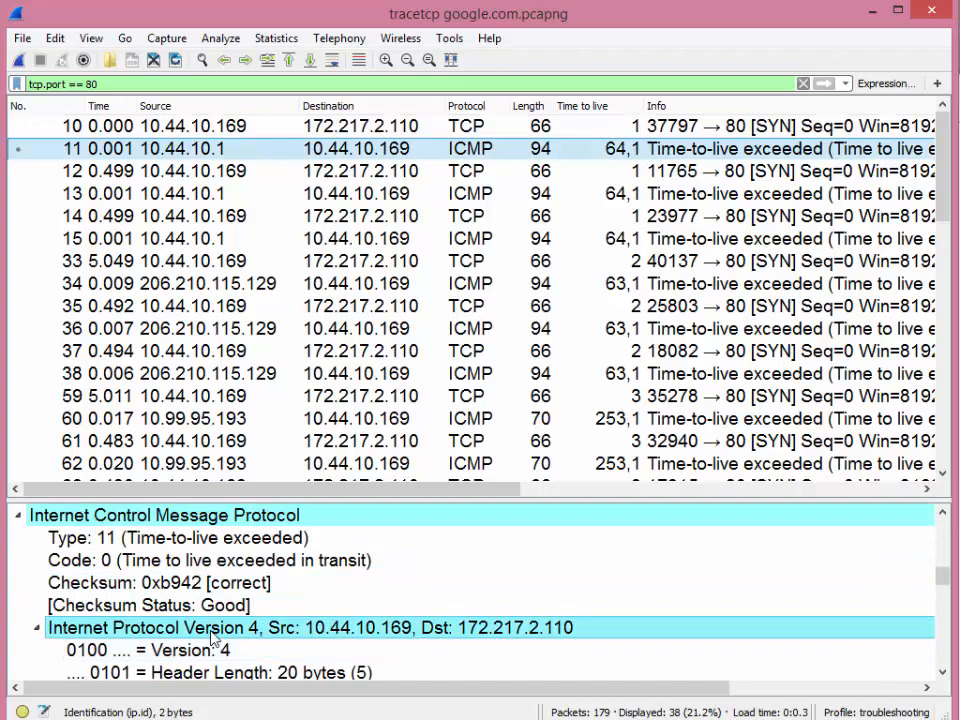
scroll(212, 637, "down", 2)
left_click(276, 612)
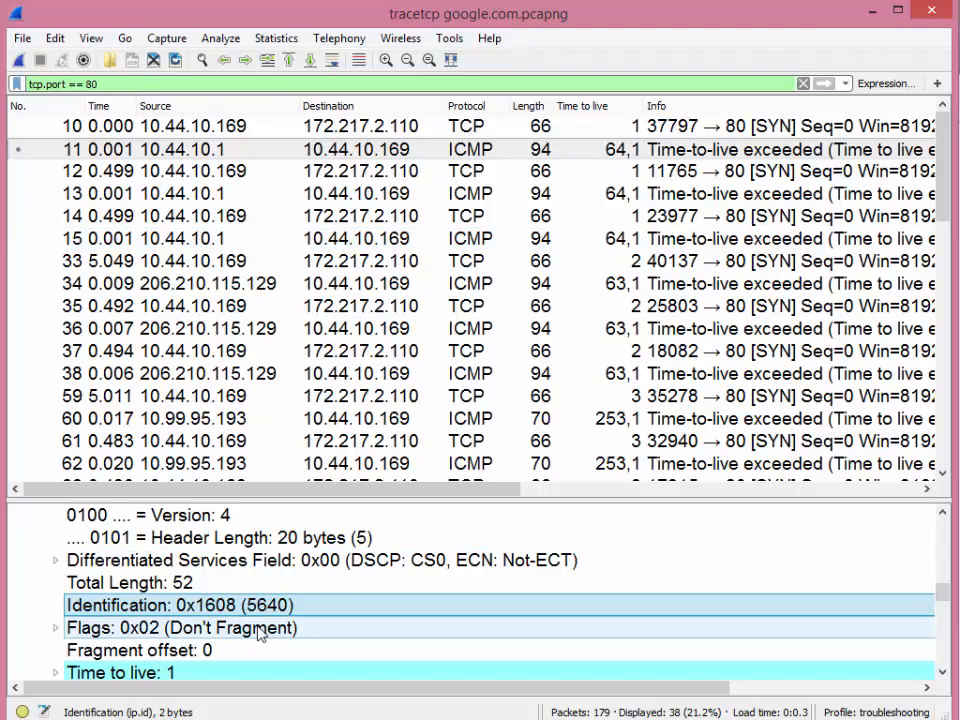
scroll(258, 630, "down", 2)
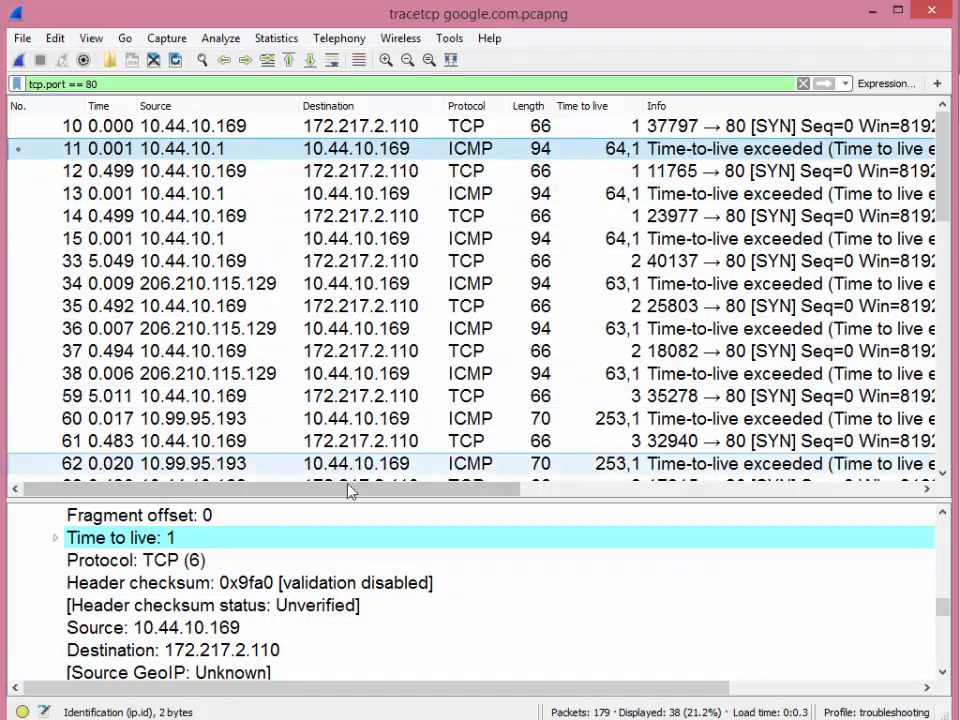
Step: Enlarge the packet details and collapse packet 11's ICMP and outer IPv4 sections
left_click_drag(343, 499, 381, 317)
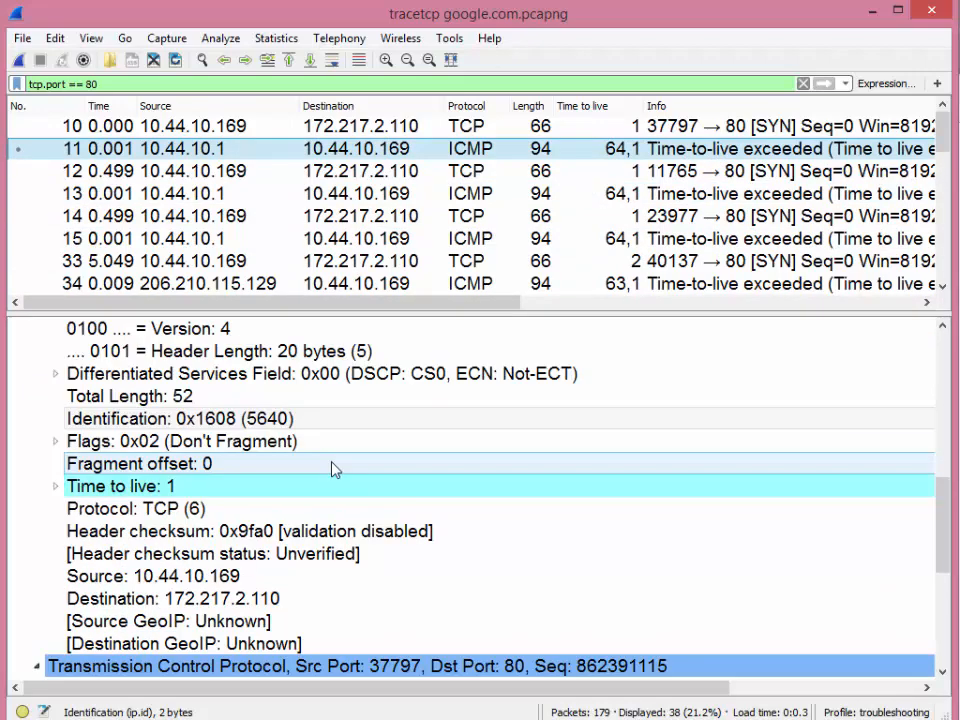
scroll(310, 468, "up", 3)
left_click(26, 391)
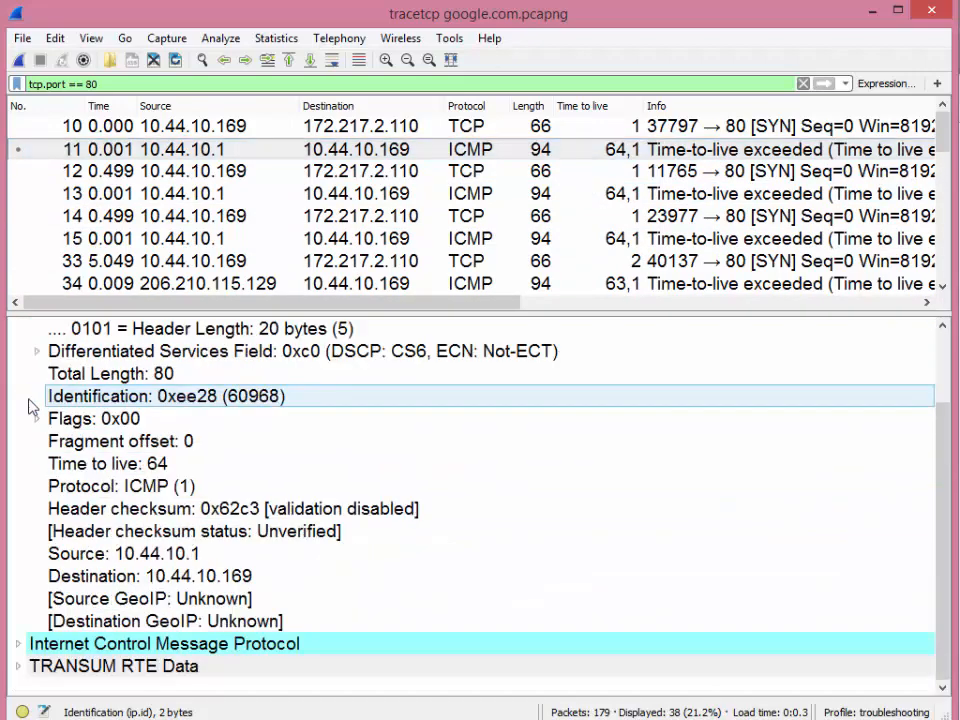
scroll(40, 480, "up", 2)
left_click(17, 374)
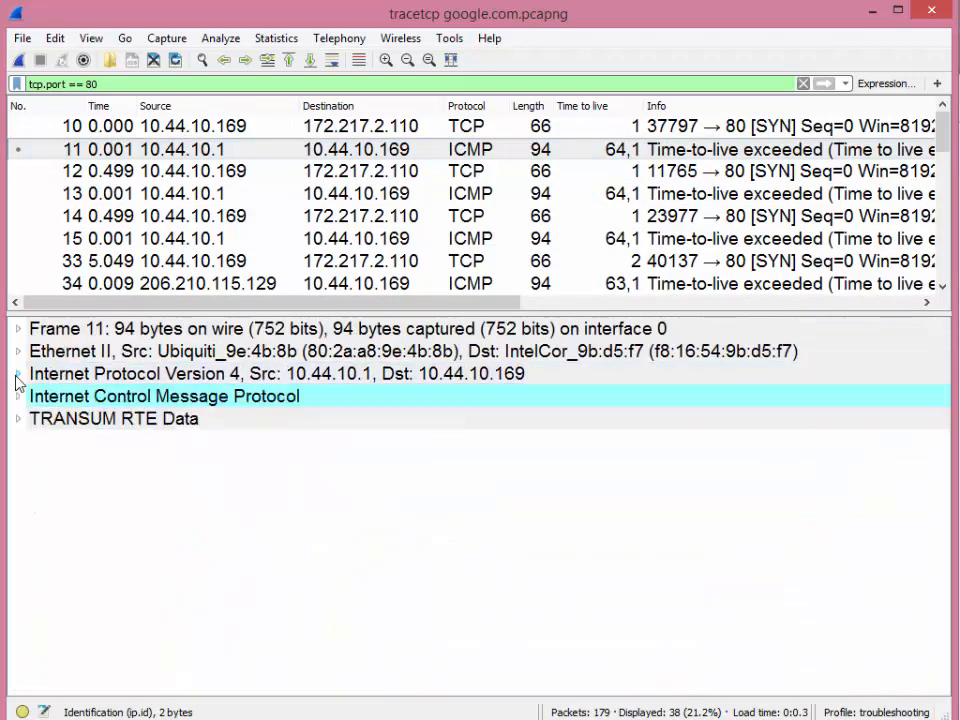
Step: Expand packet 11's ICMP section and apply its Type 11 (Time-to-live exceeded) field as the display filter
left_click(170, 398)
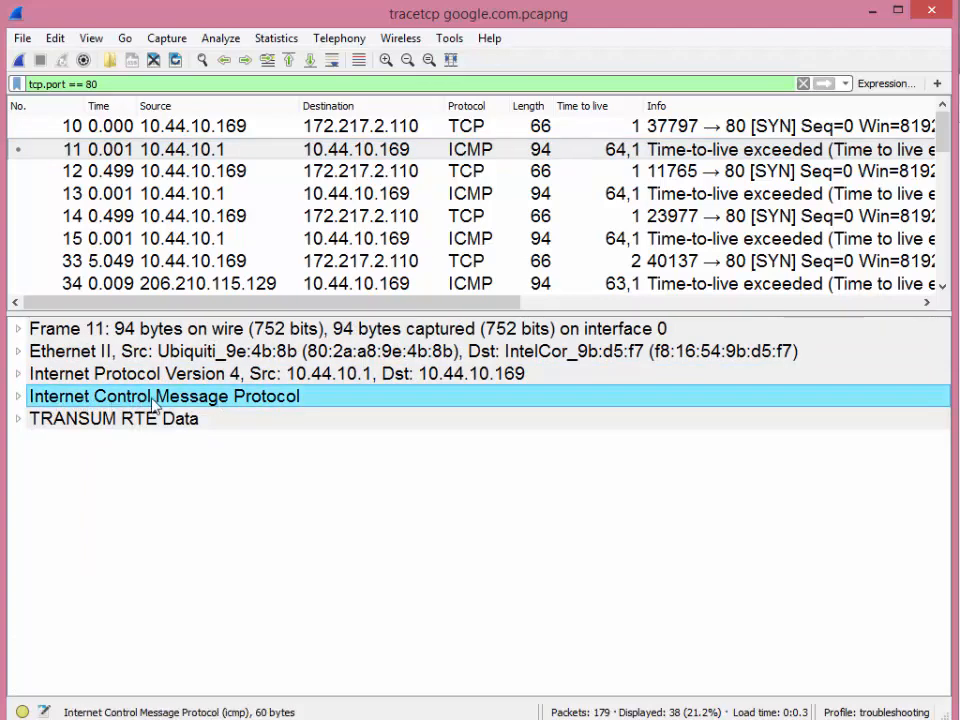
double_click(277, 399)
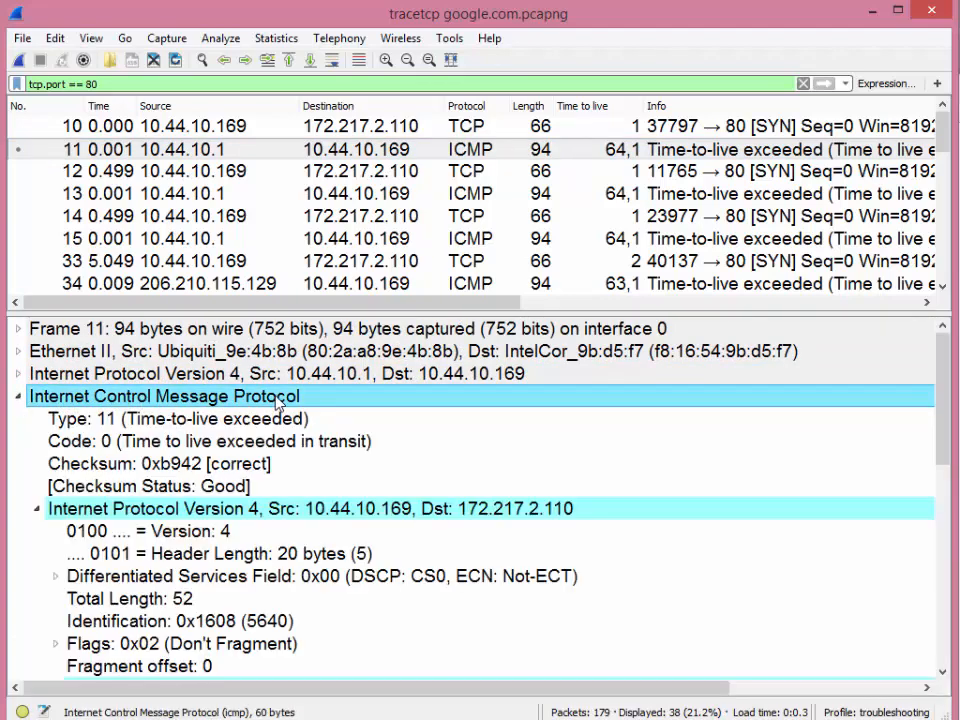
left_click(257, 420)
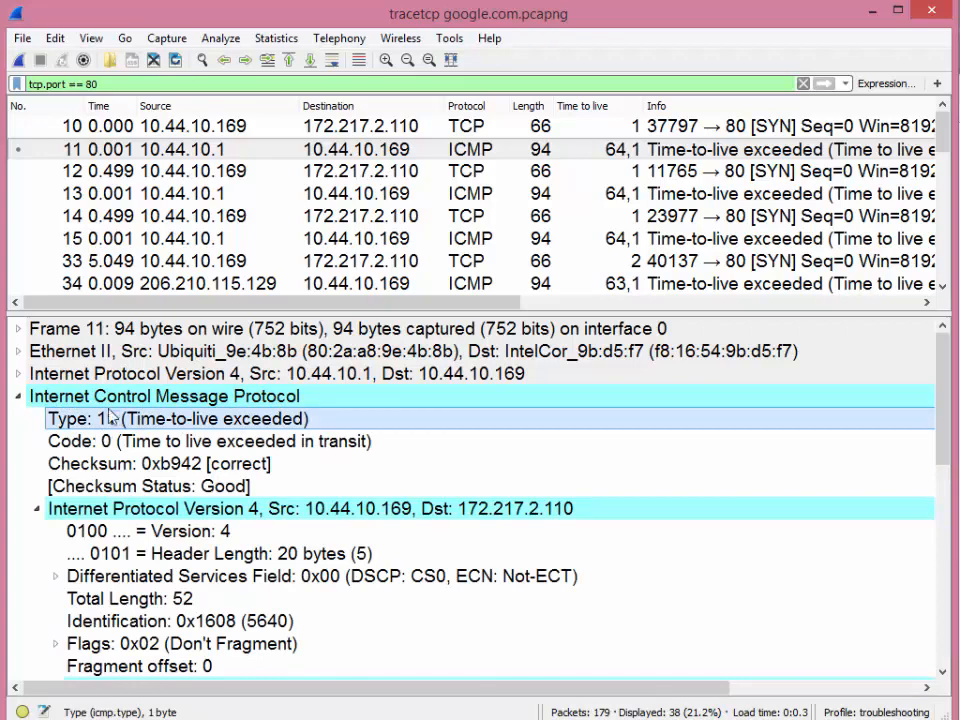
right_click(268, 424)
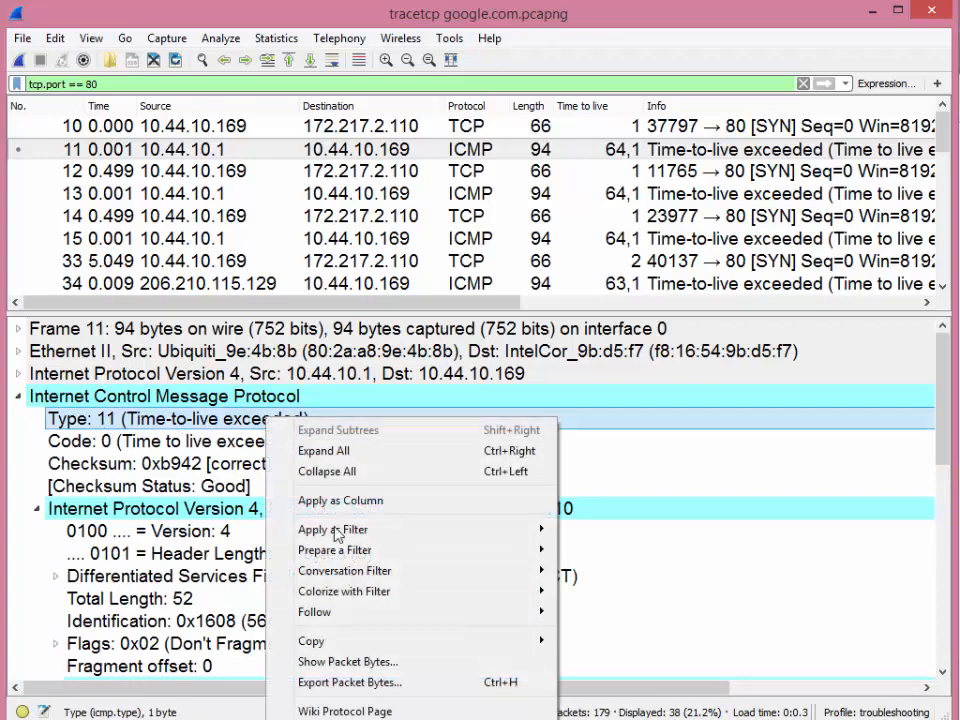
mouse_move(503, 533)
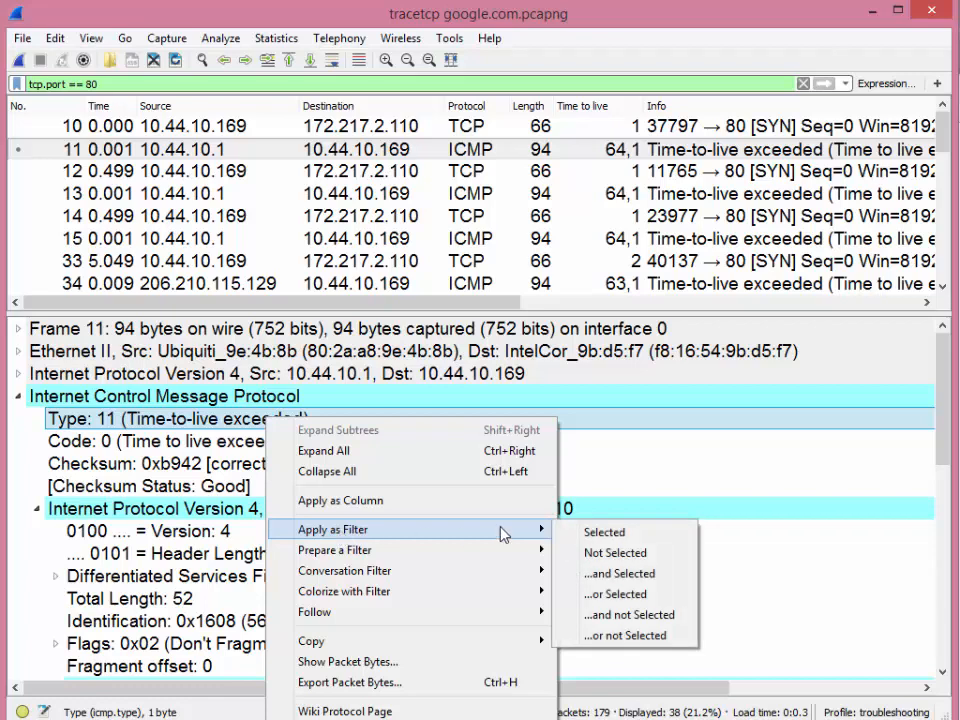
left_click(594, 533)
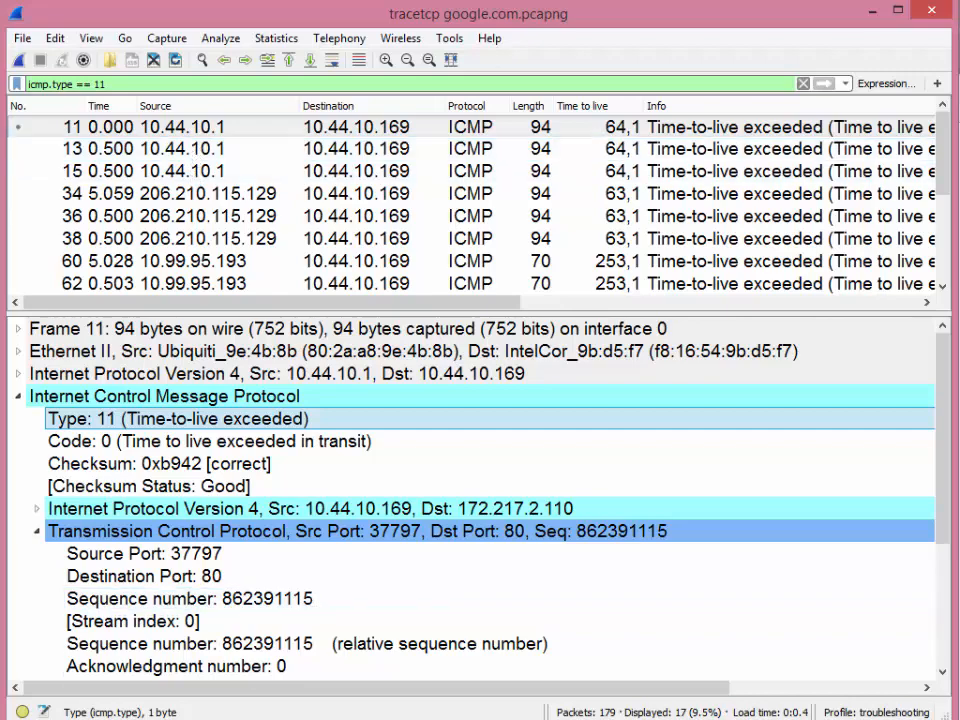
Step: Switch to the saved trace output in Notepad and place its window beside Wireshark's packet source addresses
key("alt+Tab")
left_click_drag(340, 103, 787, 81)
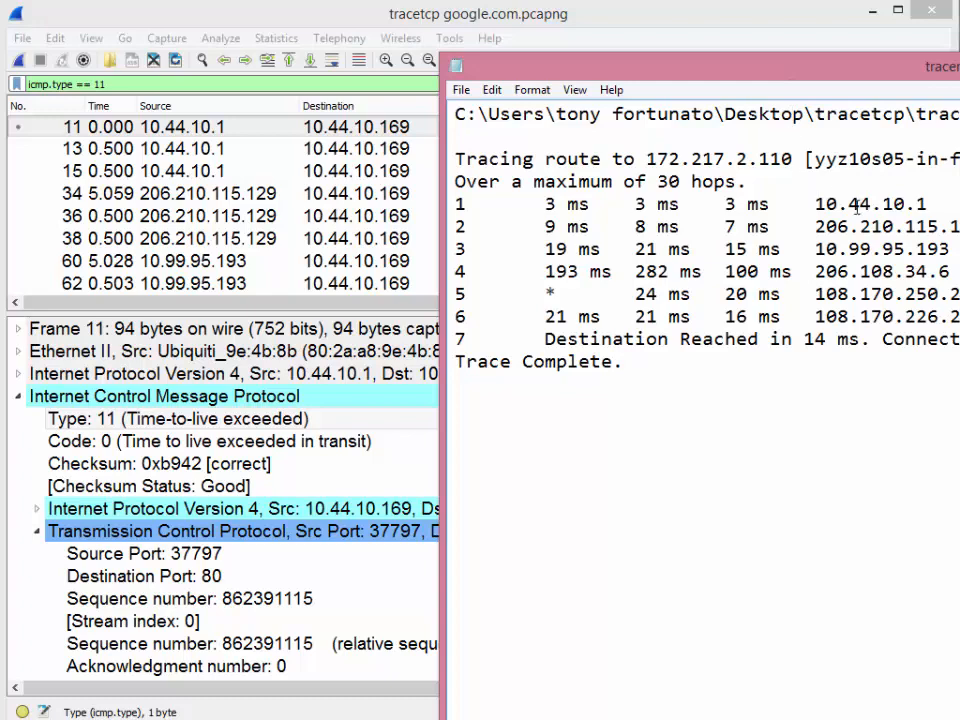
left_click_drag(866, 76, 839, 68)
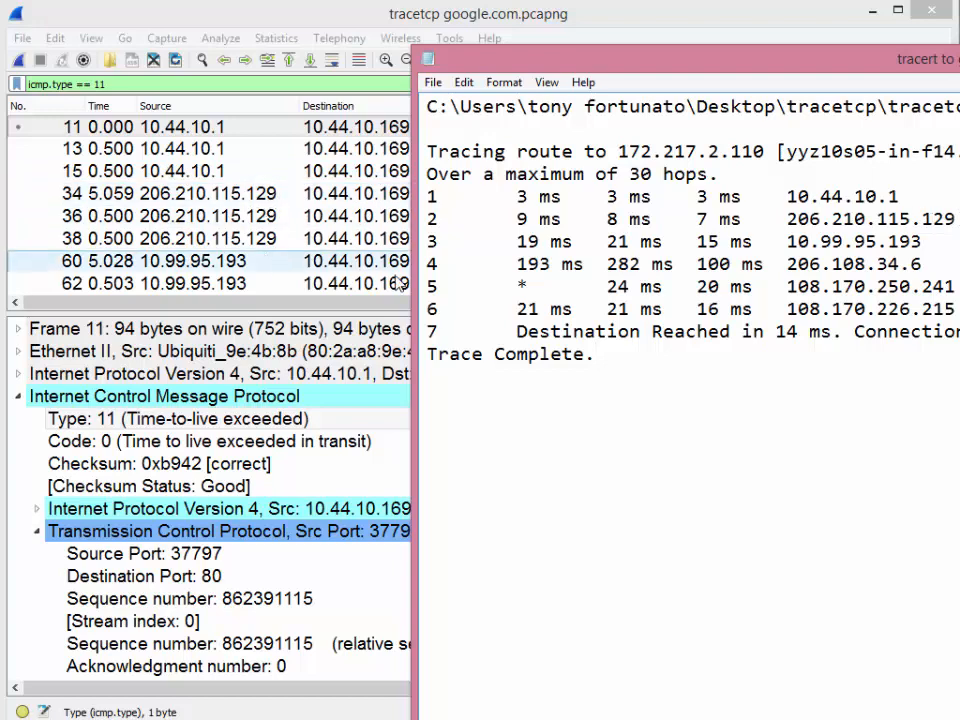
Step: Compare the hop addresses in the Notepad trace output with the source addresses of the ICMP replies from packet 60 onward
left_click(250, 262)
scroll(240, 240, "down", 2)
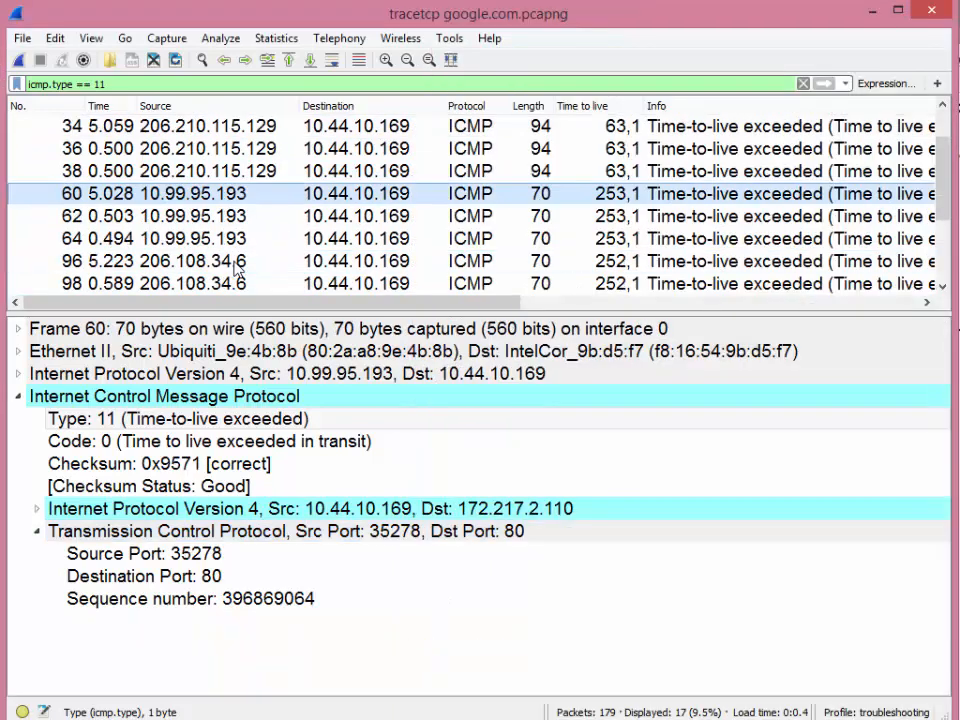
key("alt+Tab")
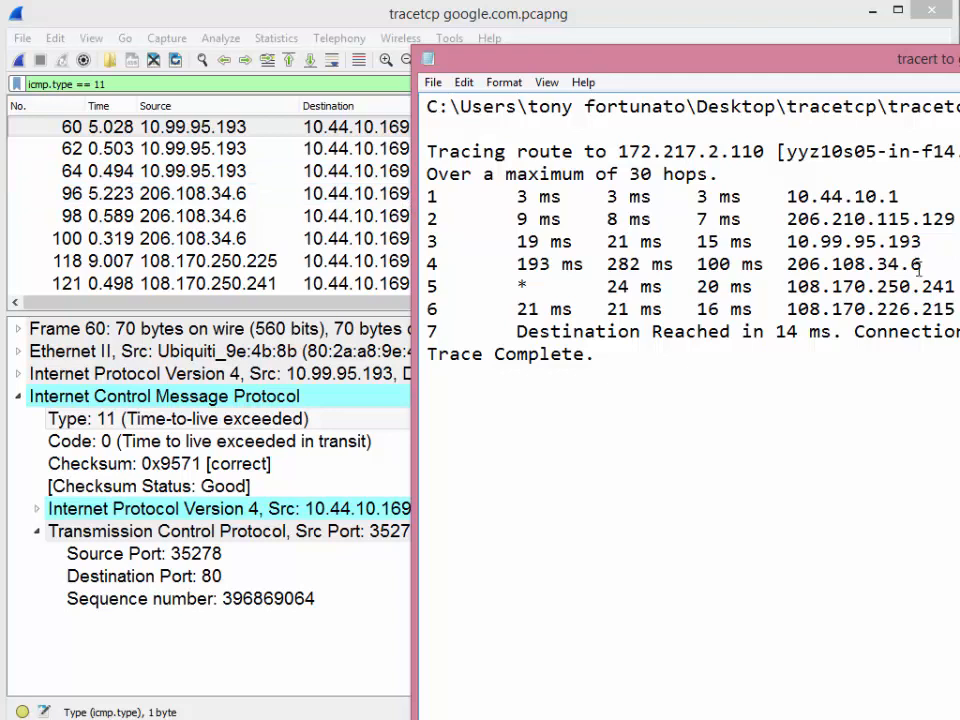
left_click_drag(927, 268, 956, 287)
Step: Examine ICMP replies 118 and 121 and compare their source addresses with hop 5's address and timings in the Notepad trace output
left_click(262, 262)
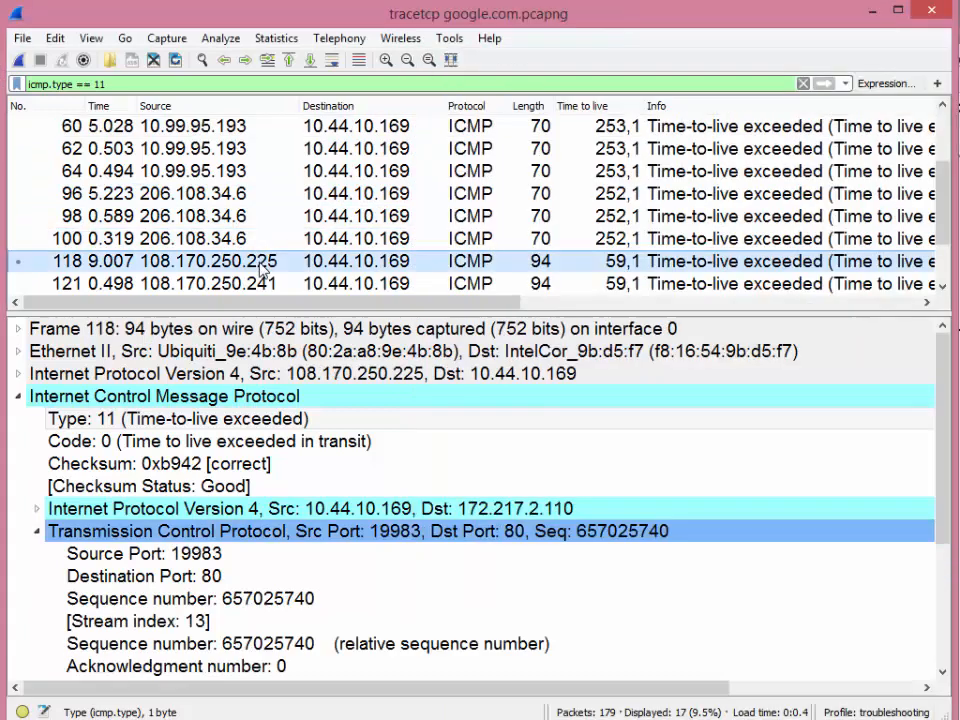
scroll(262, 240, "down", 1)
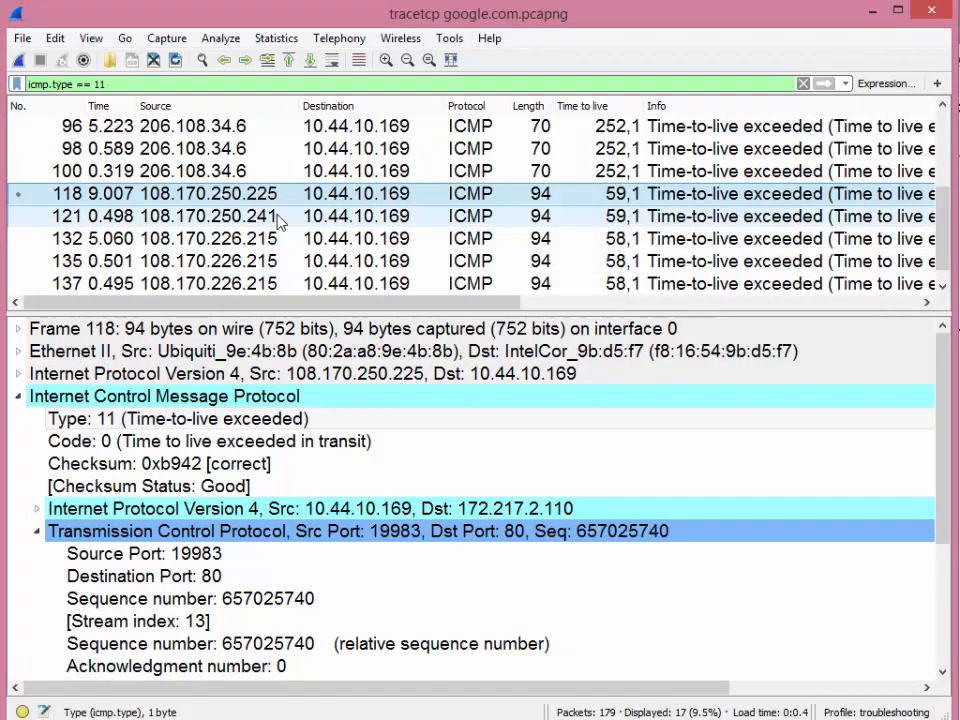
left_click(280, 220)
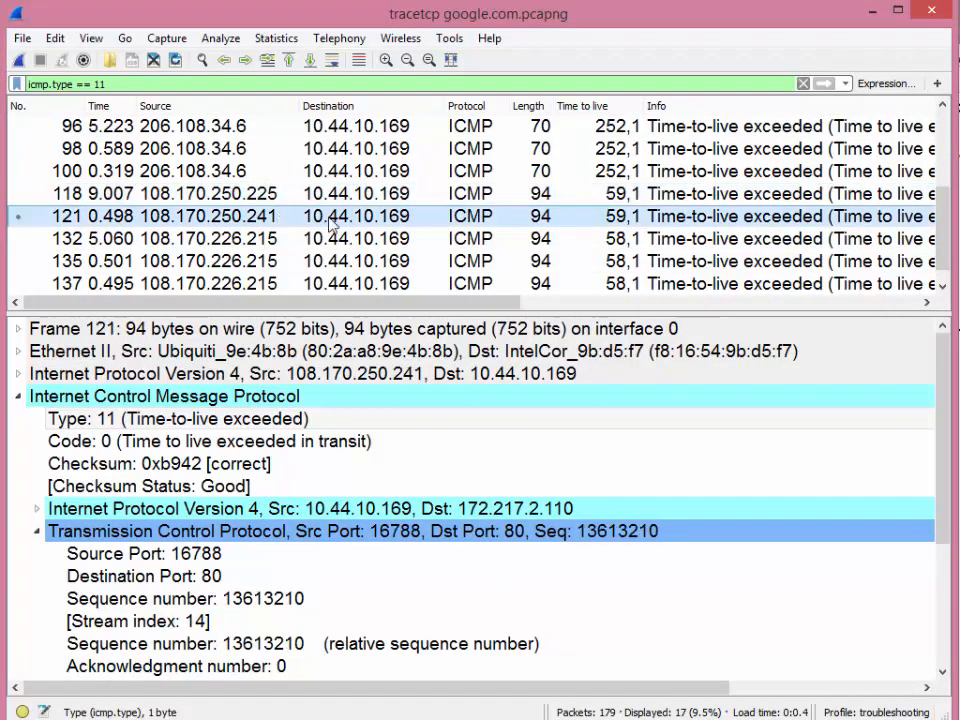
key("alt+Tab")
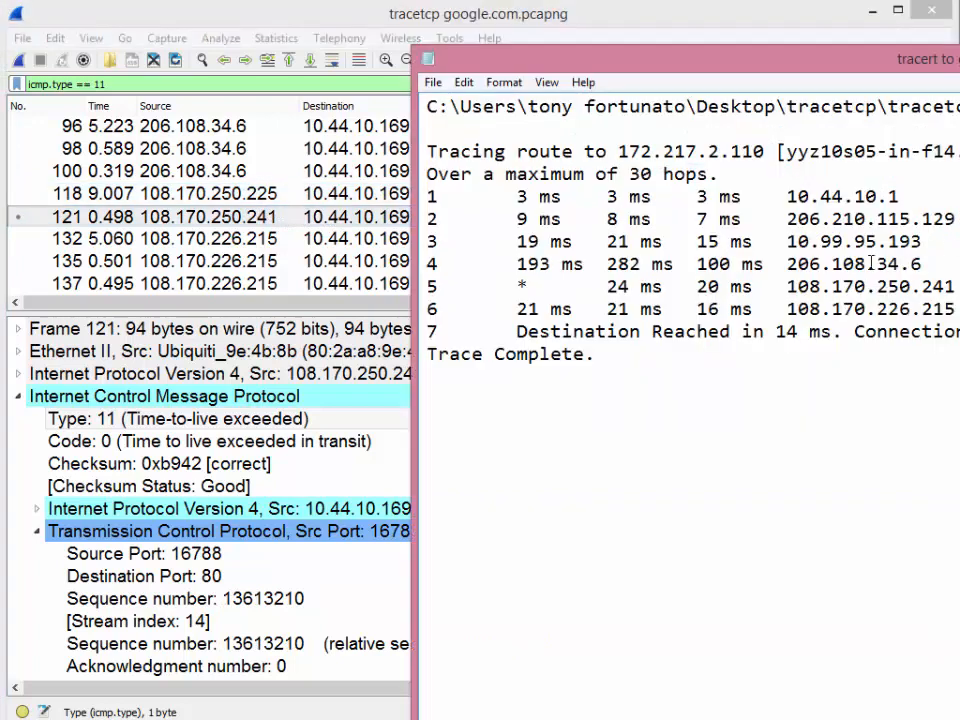
left_click_drag(519, 284, 533, 283)
left_click(636, 288)
left_click_drag(955, 287, 921, 287)
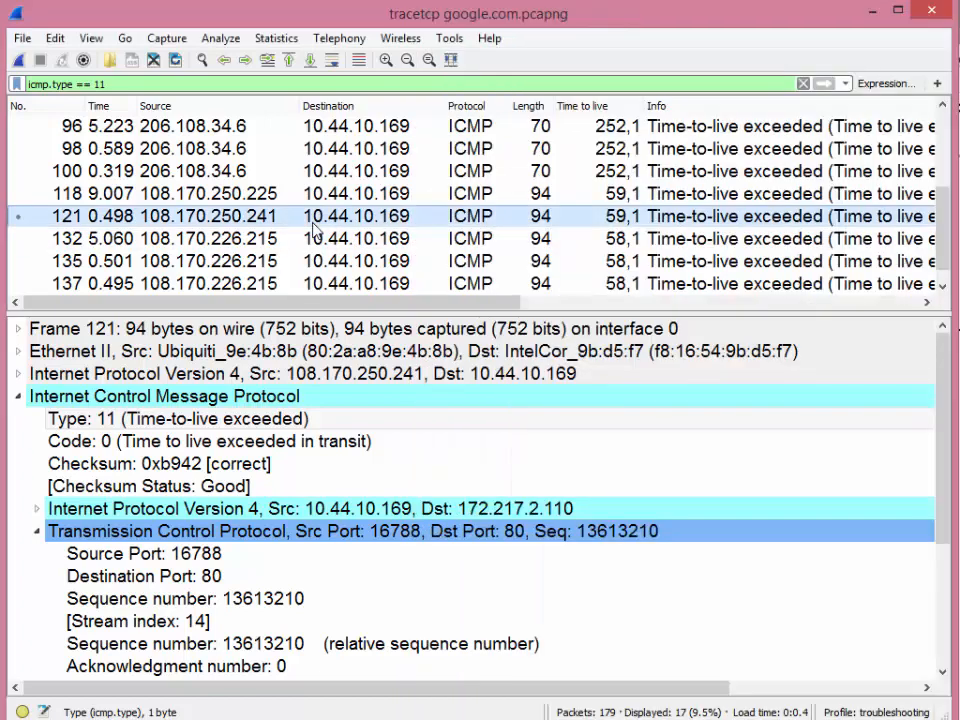
left_click(303, 218)
left_click(280, 196)
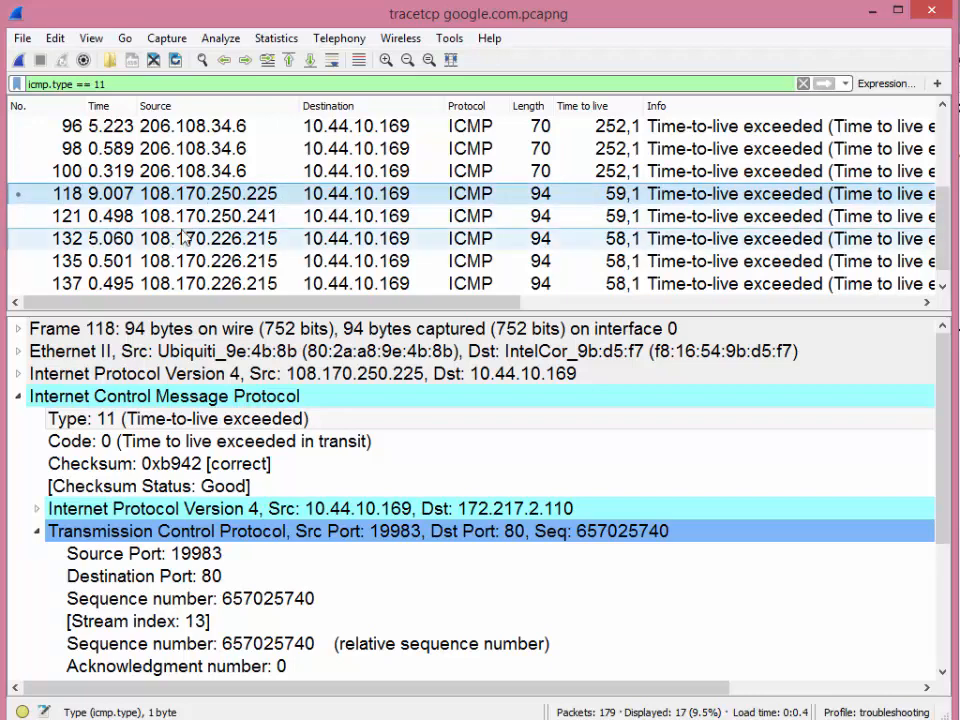
left_click(958, 264)
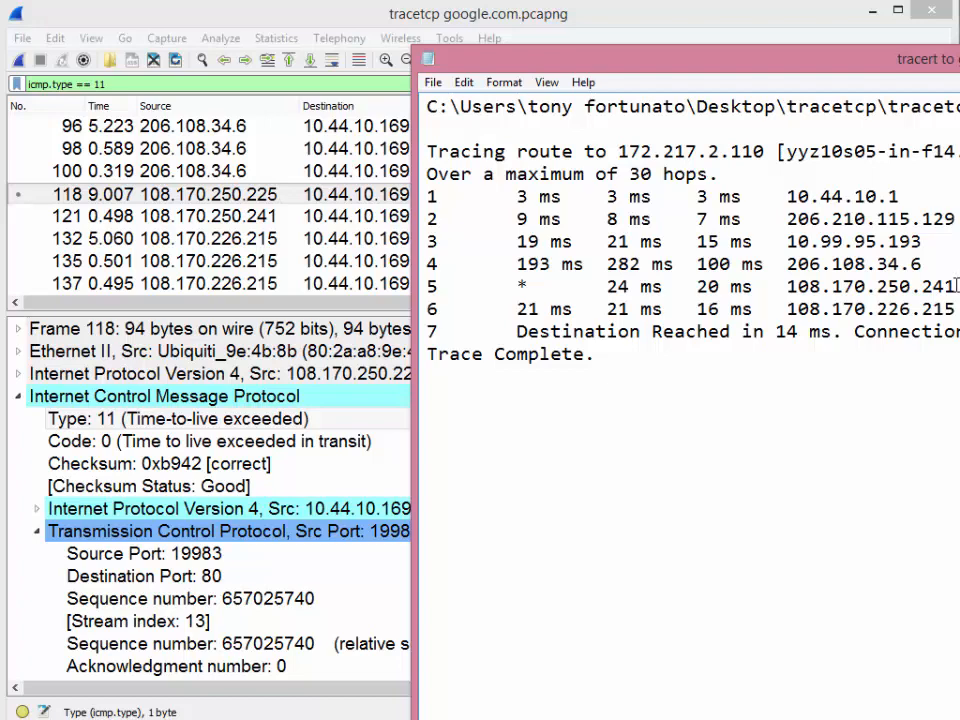
Step: Replace the display filter with tcp and inspect the SYN packets 97 and 99
left_click_drag(148, 80, 28, 82)
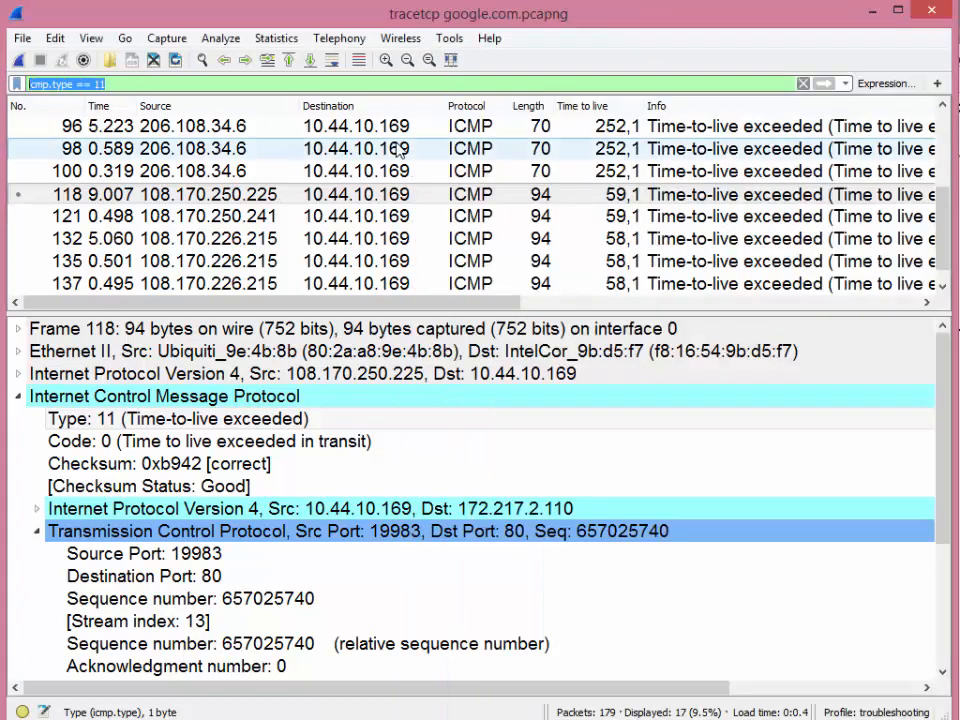
type("tcp")
key("Return")
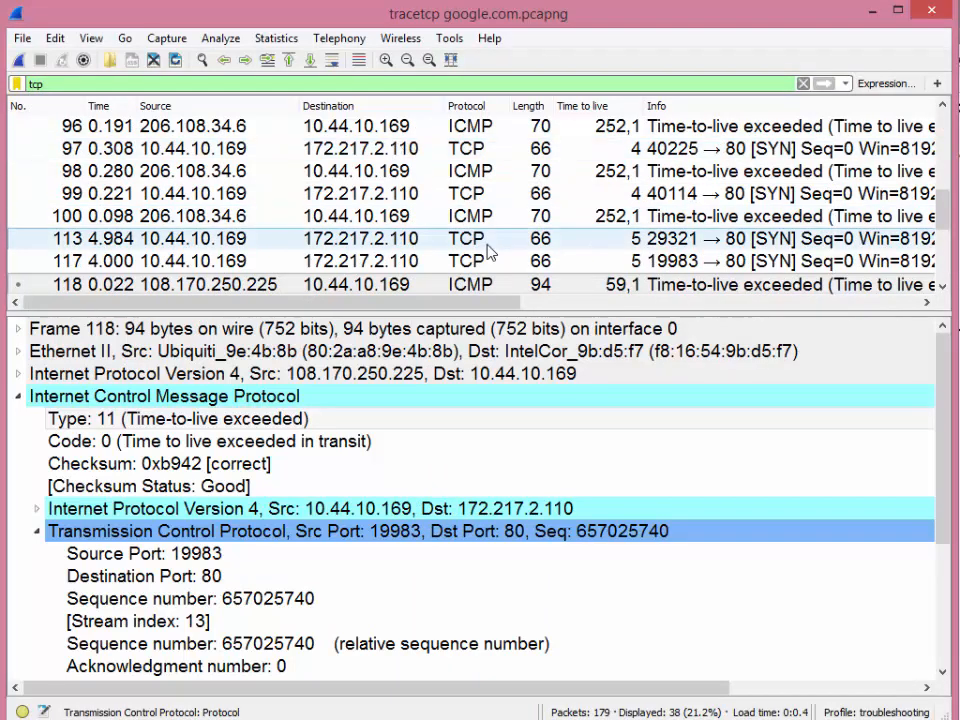
left_click(733, 149)
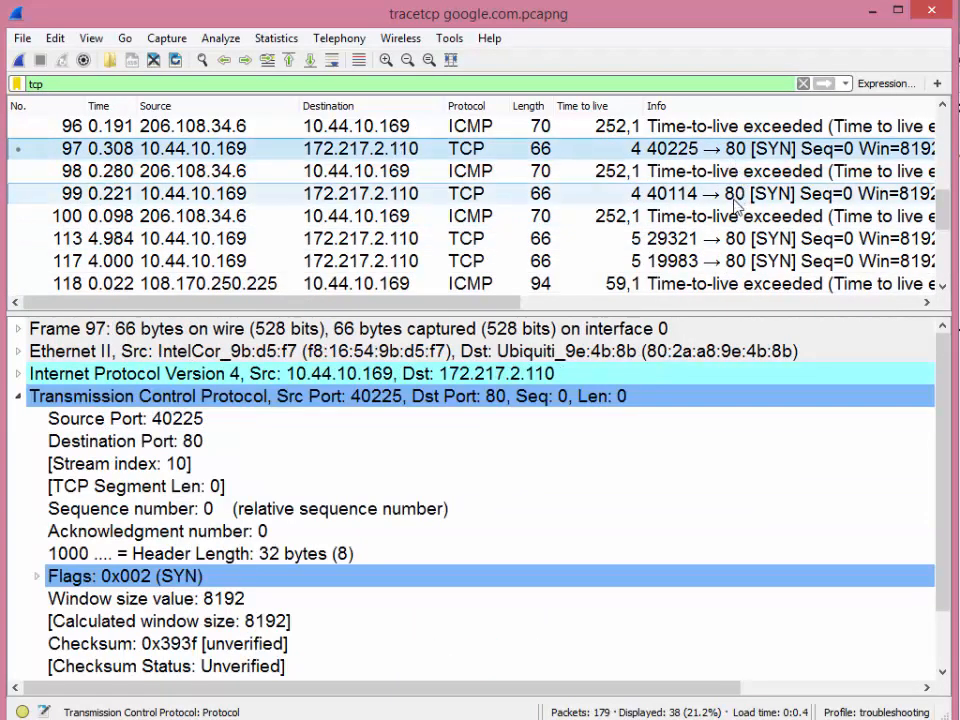
left_click(735, 196)
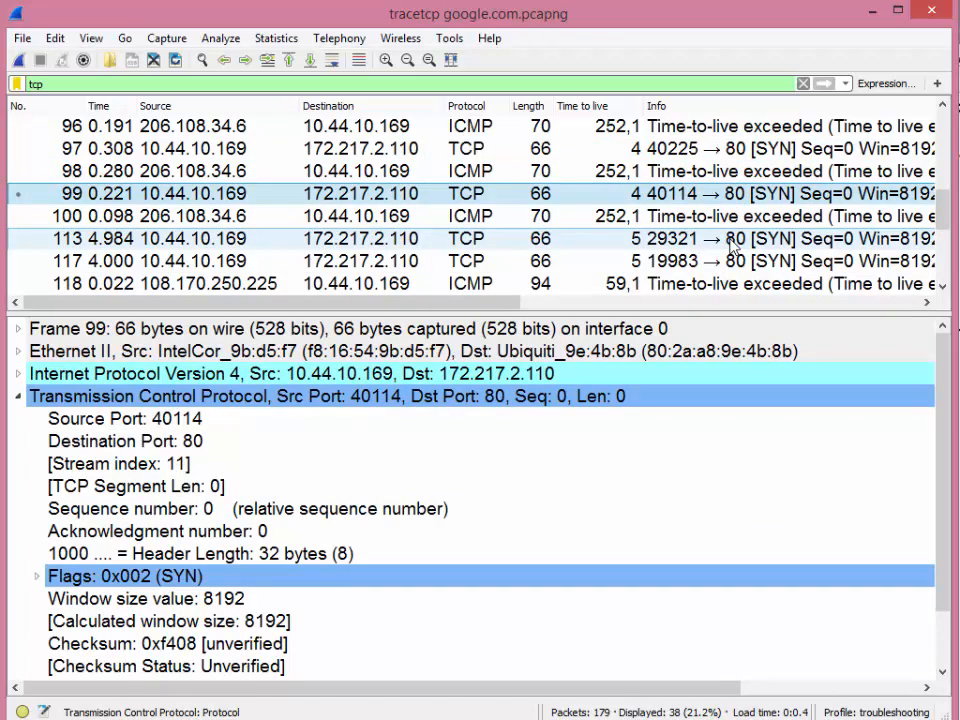